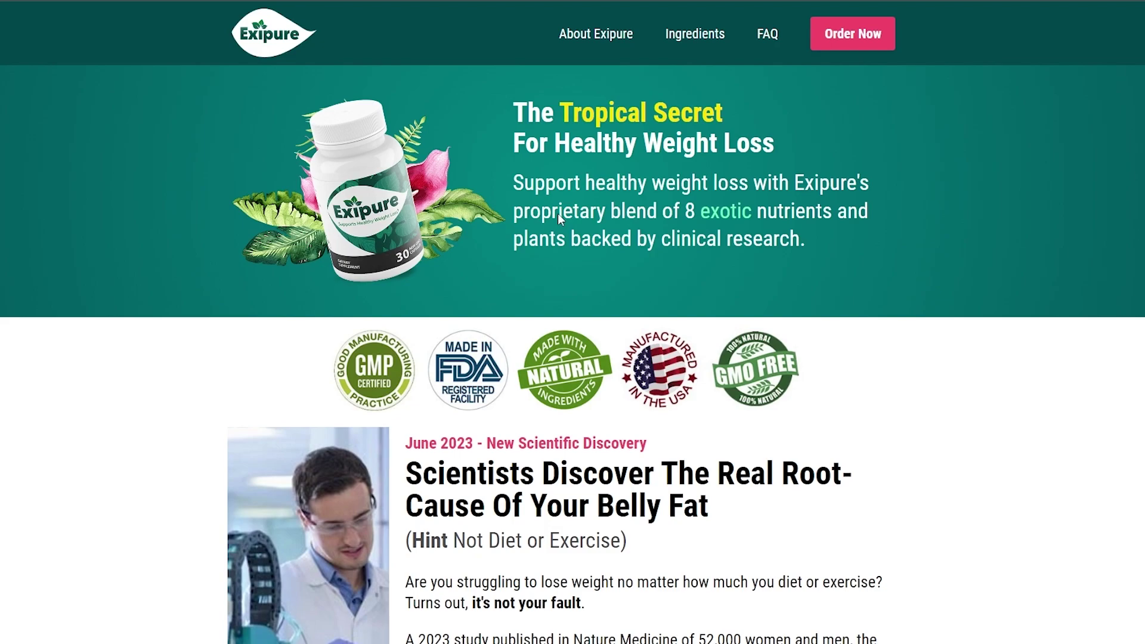
# Go to Templates > Landing Pages from the WordPress admin sidebar
pyautogui.scroll(-5, 537, 226)
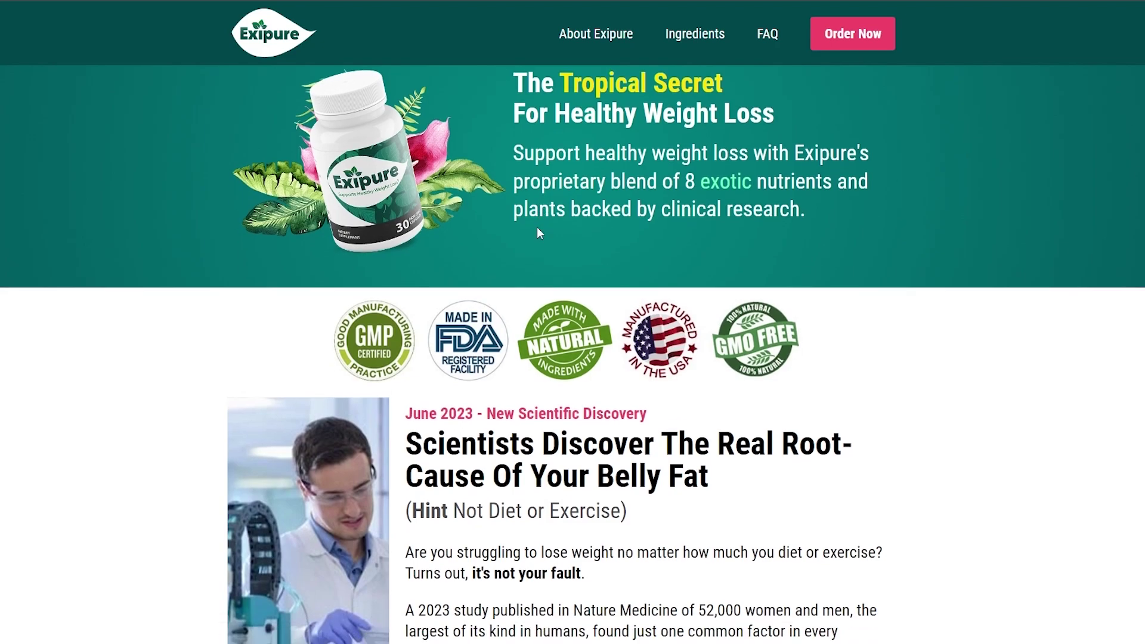
pyautogui.scroll(5, 528, 232)
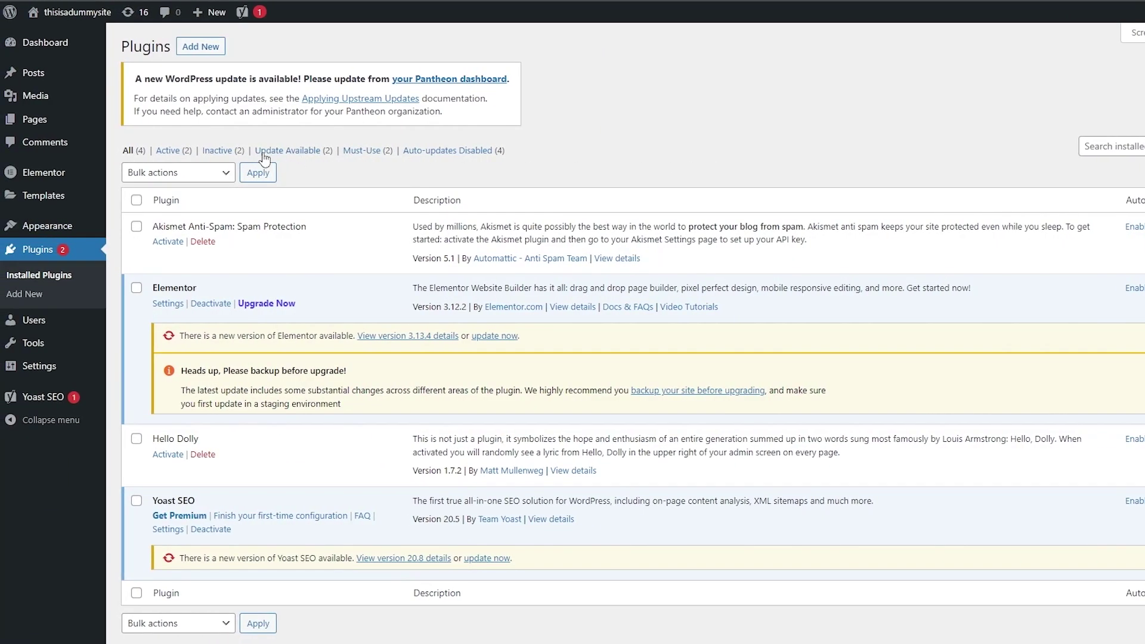
pyautogui.moveTo(34, 55)
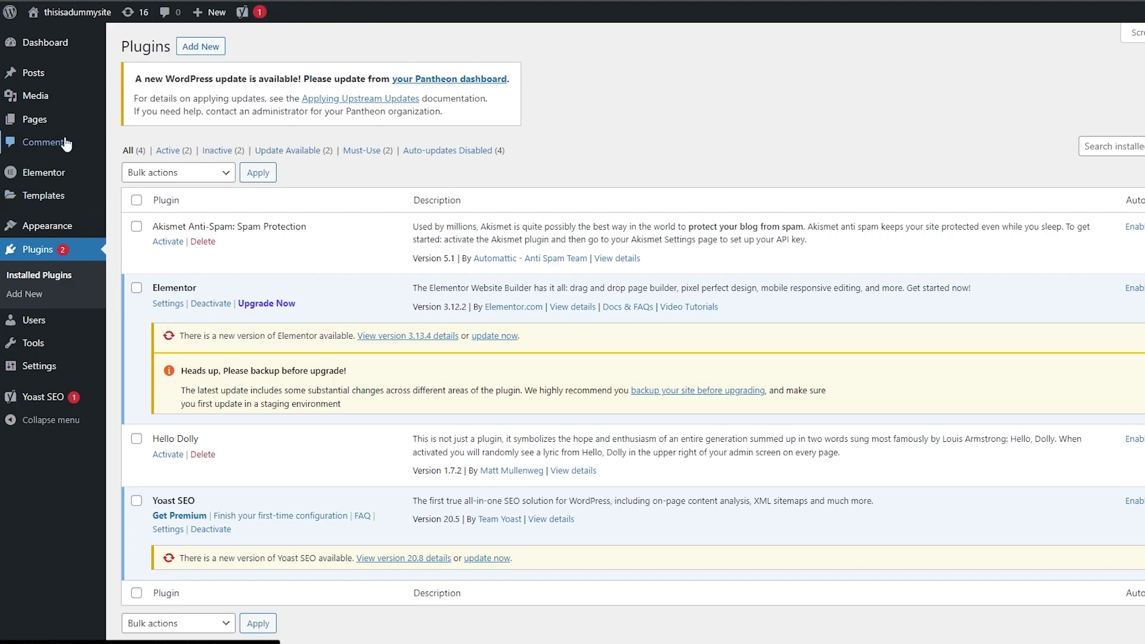
pyautogui.moveTo(62, 173)
pyautogui.moveTo(107, 205)
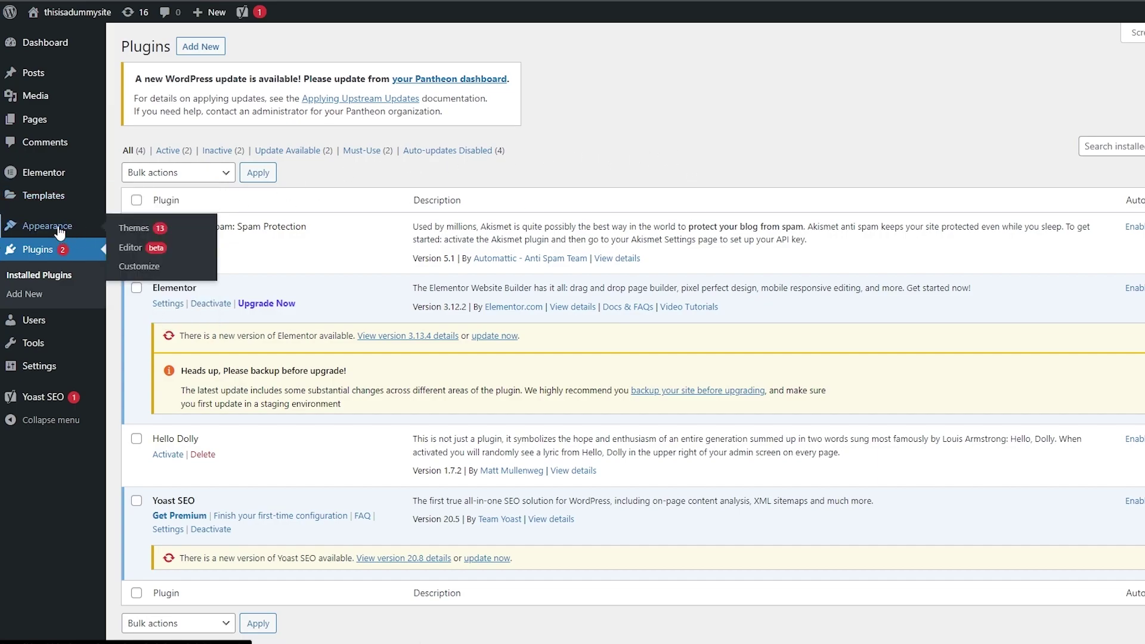
pyautogui.moveTo(56, 206)
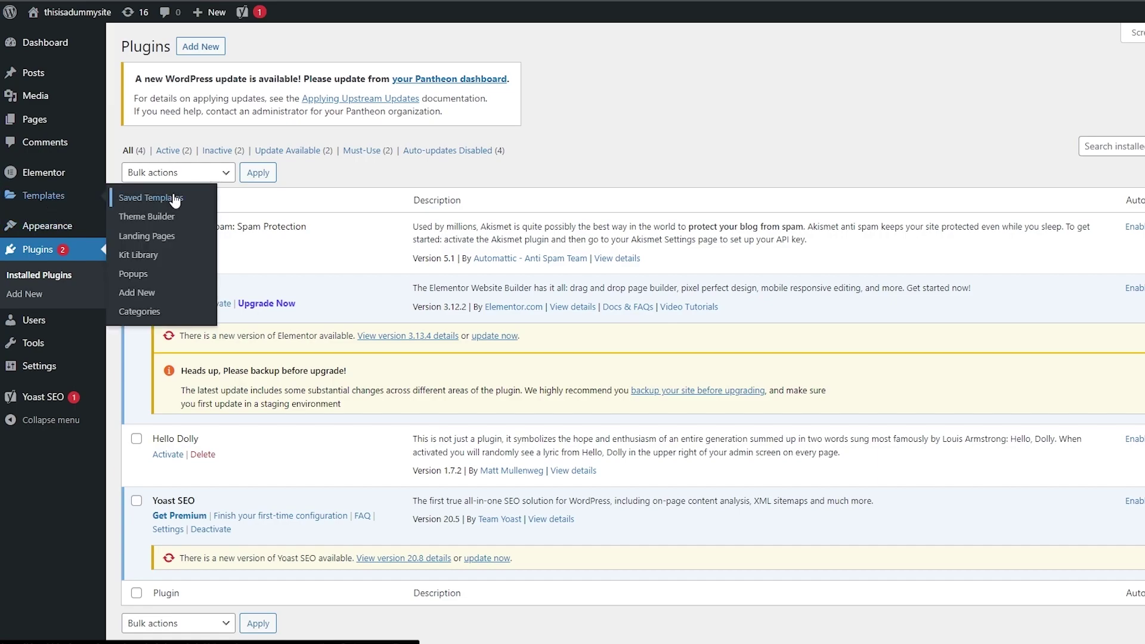
pyautogui.click(159, 239)
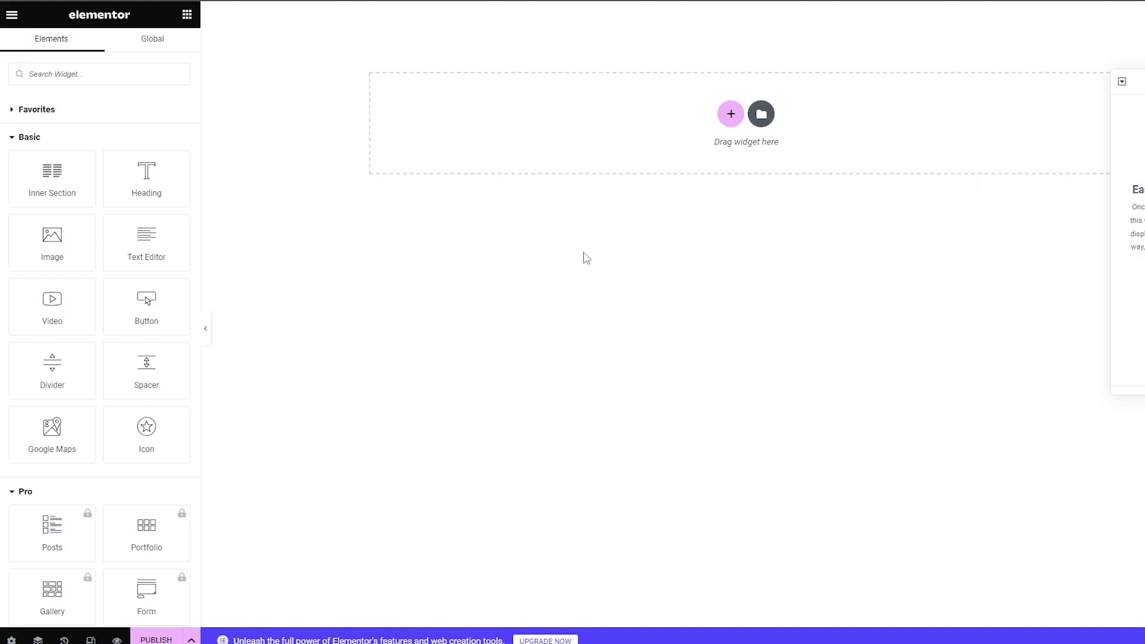
# Scroll through the Elementor widget panel to review the available widgets
pyautogui.scroll(-7, 24, 370)
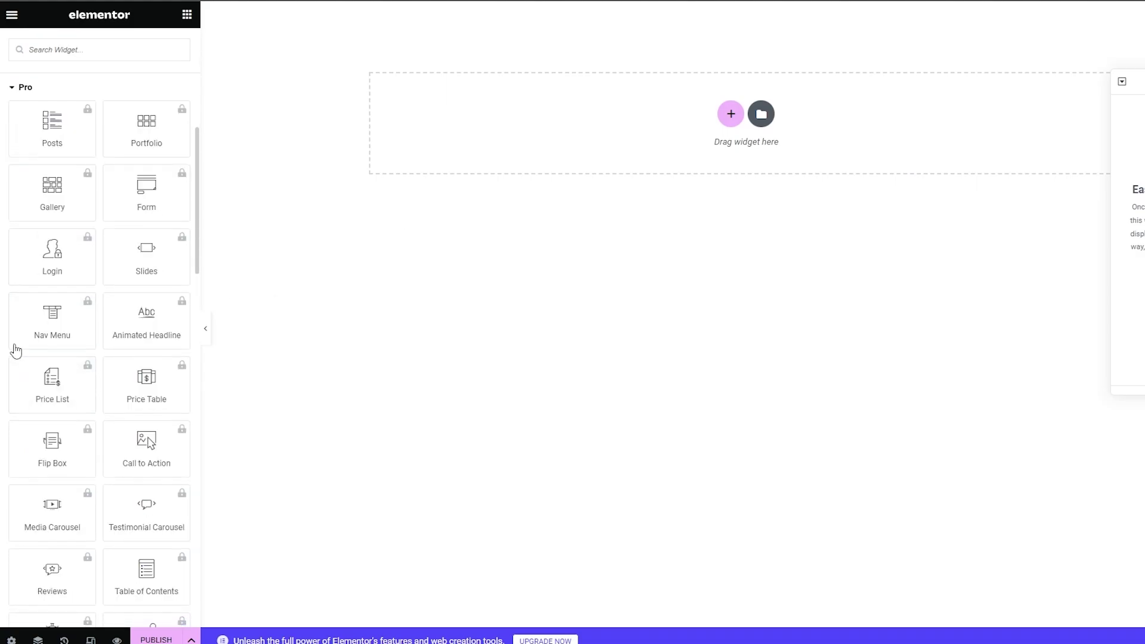
pyautogui.scroll(-10, 101, 477)
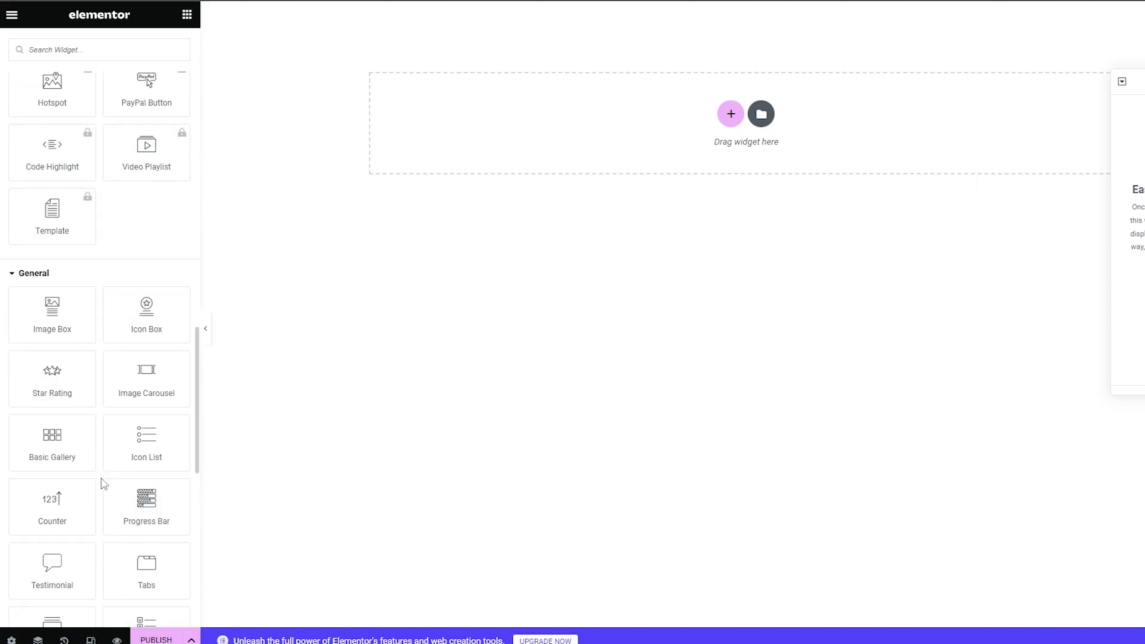
pyautogui.scroll(17, 95, 478)
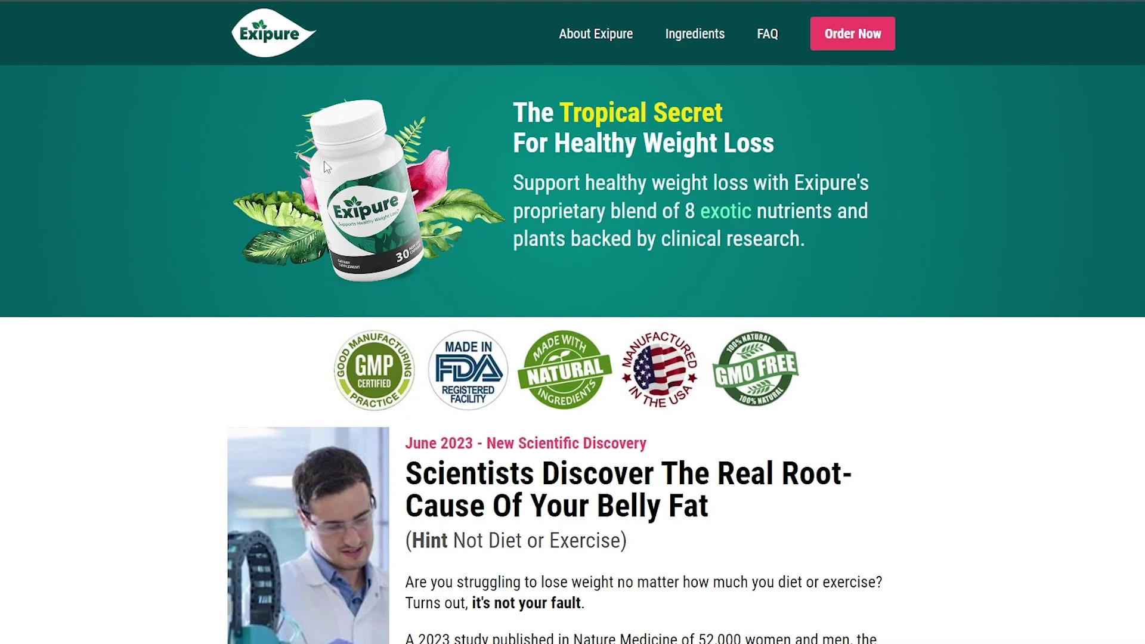
pyautogui.scroll(-2, 660, 332)
pyautogui.scroll(2, 659, 332)
pyautogui.scroll(-2, 584, 262)
pyautogui.scroll(2, 583, 262)
pyautogui.scroll(-15, 1050, 162)
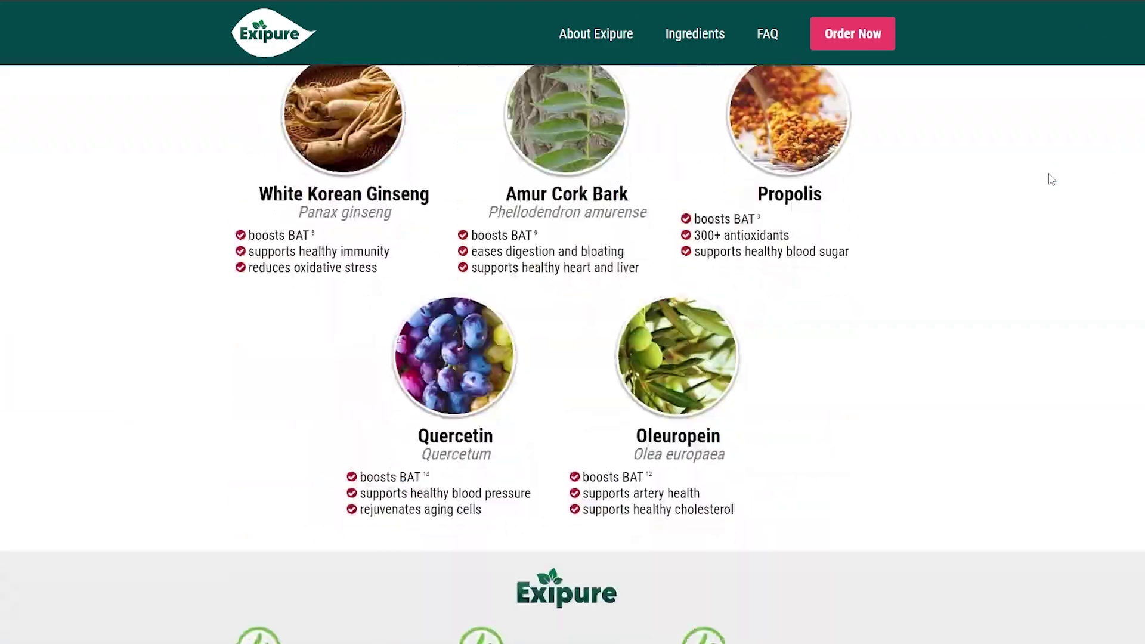
pyautogui.scroll(-4, 1050, 183)
pyautogui.scroll(20, 1049, 183)
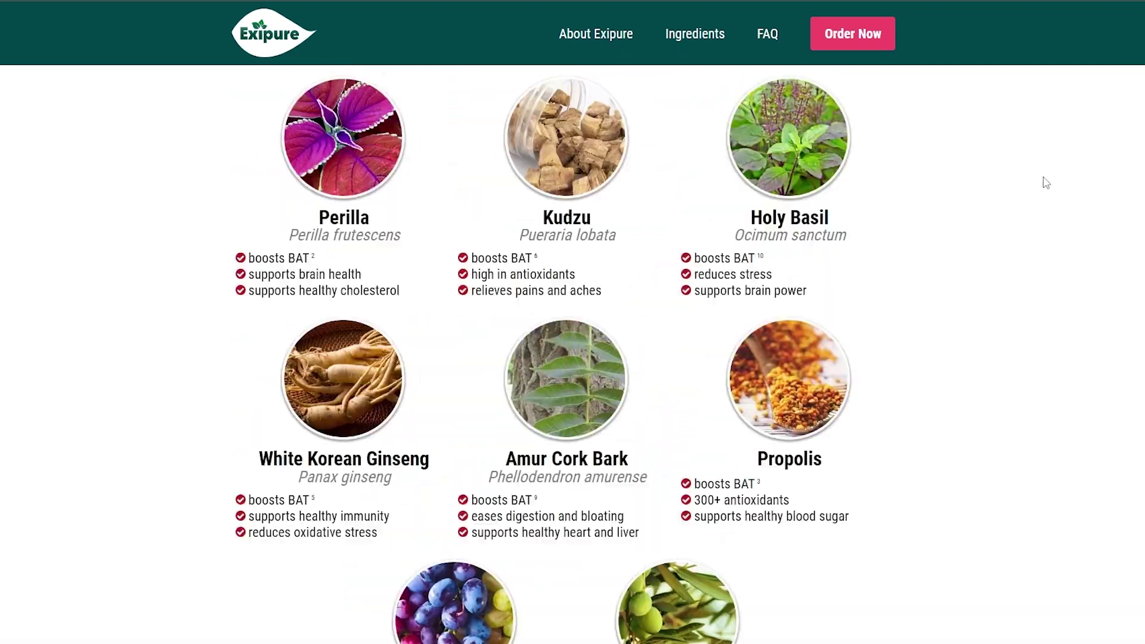
pyautogui.scroll(12, 1045, 183)
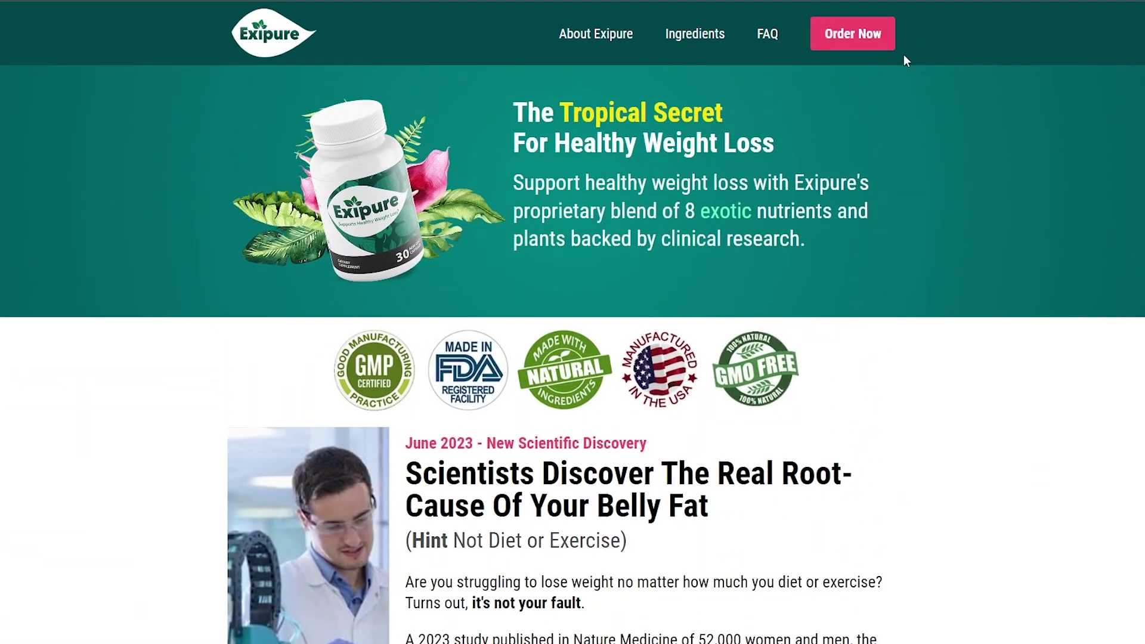
pyautogui.click(842, 42)
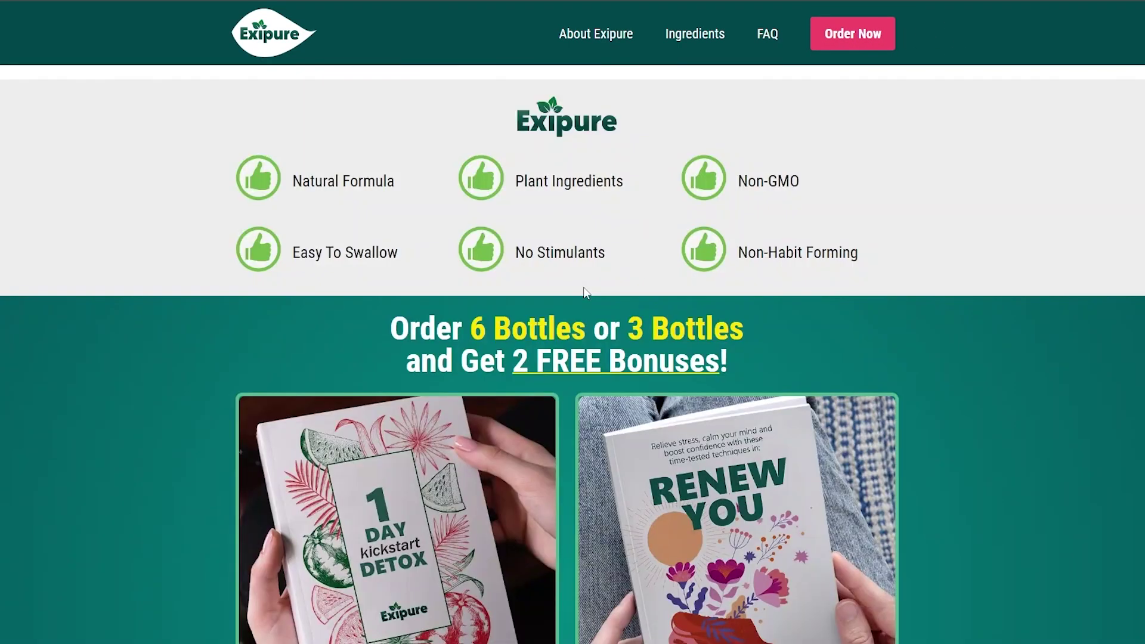
pyautogui.scroll(-10, 572, 288)
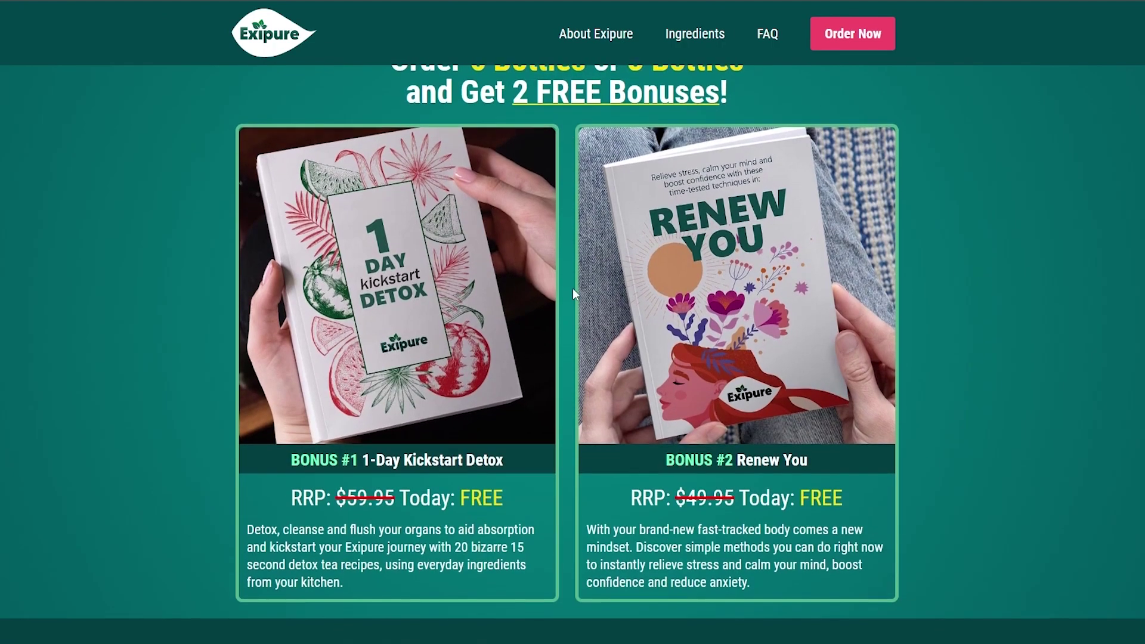
pyautogui.scroll(-5, 573, 293)
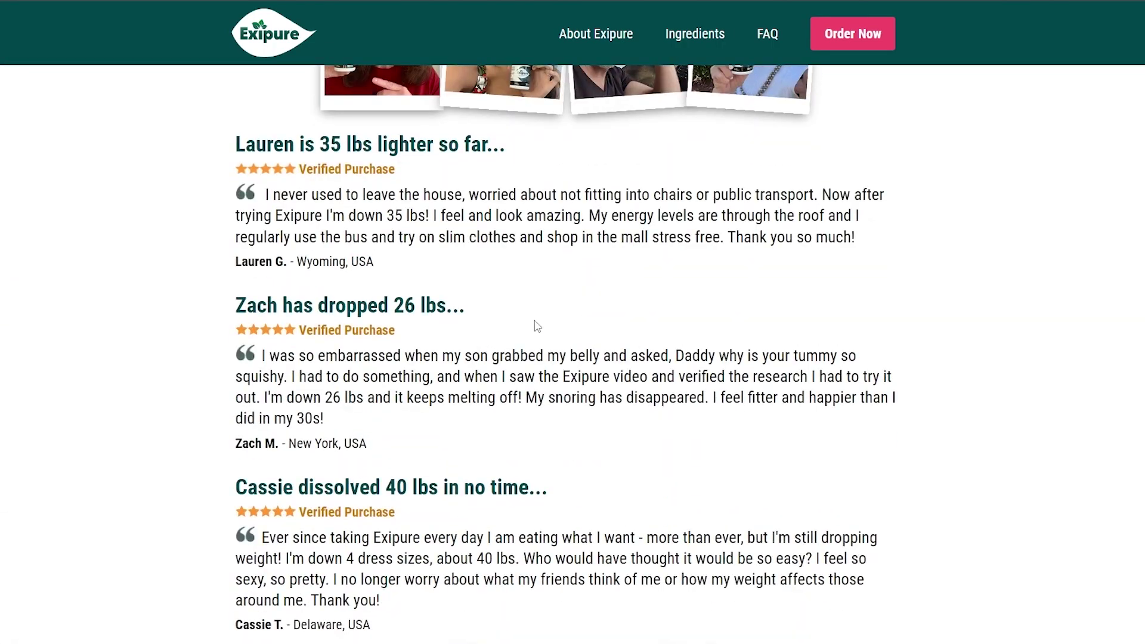
pyautogui.scroll(-5, 537, 327)
pyautogui.scroll(1, 34, 108)
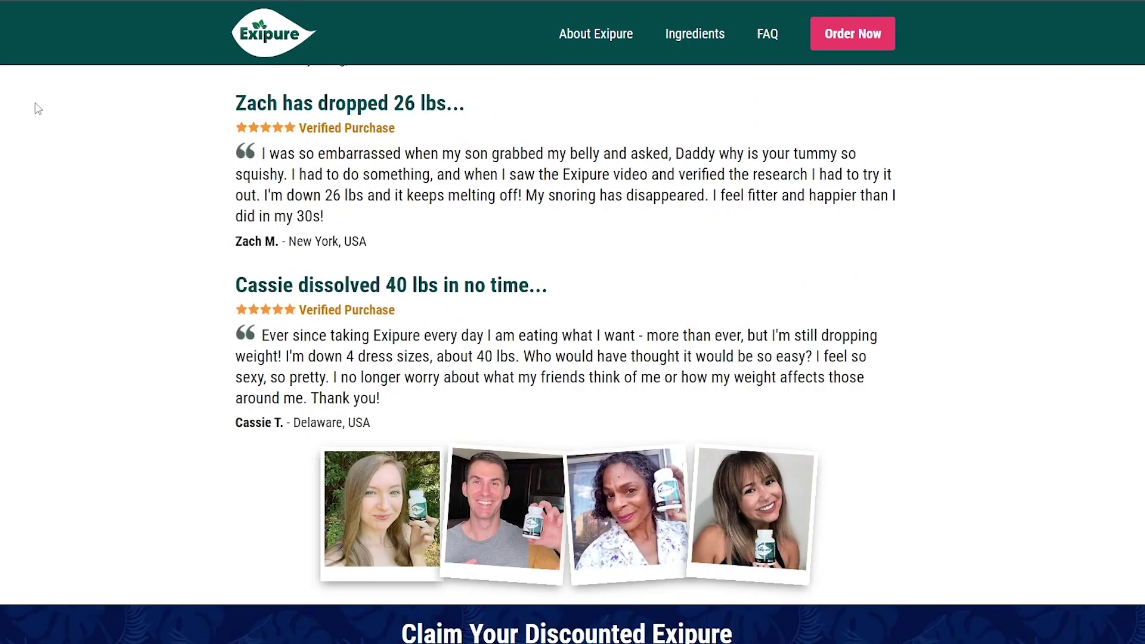
pyautogui.scroll(-10, 590, 316)
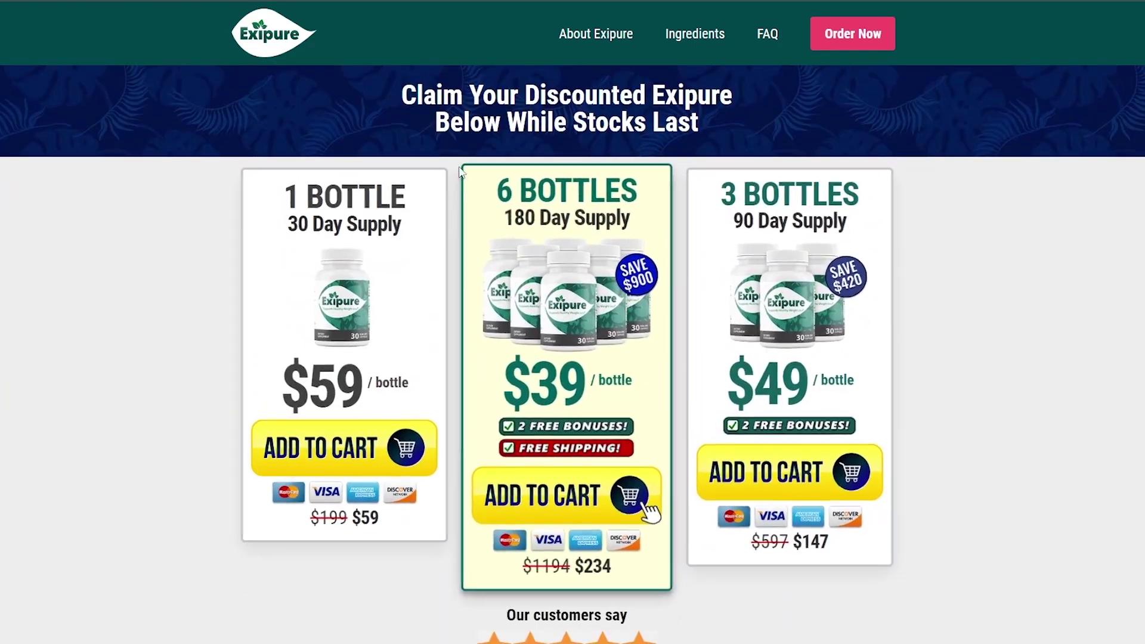
pyautogui.scroll(-10, 558, 365)
pyautogui.scroll(-7, 558, 365)
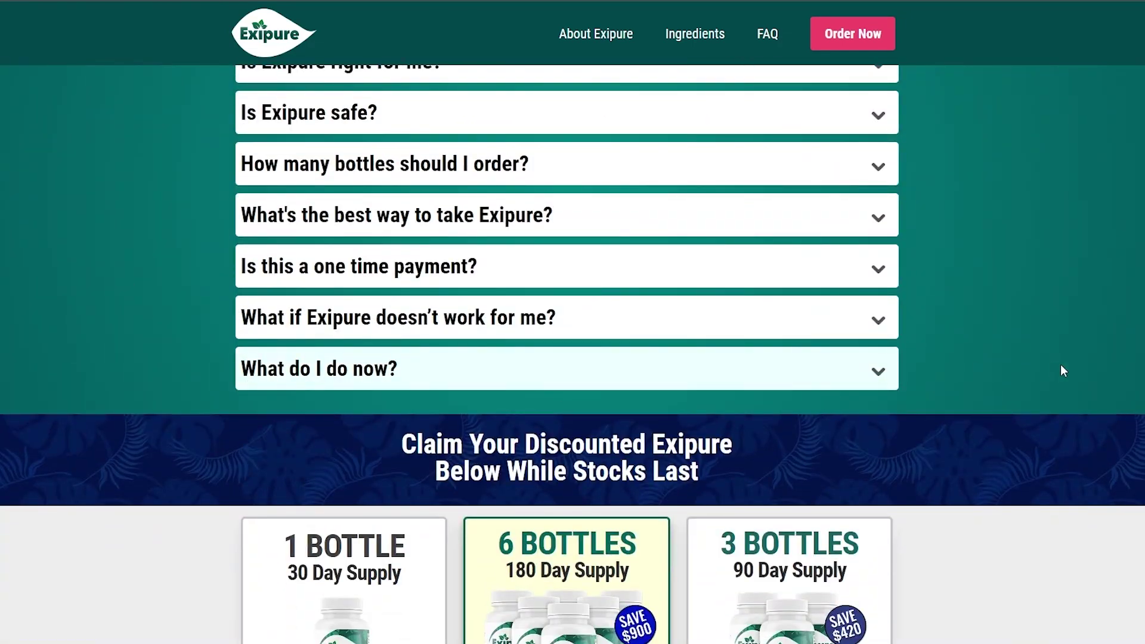
pyautogui.scroll(-5, 1061, 364)
pyautogui.scroll(3, 1040, 358)
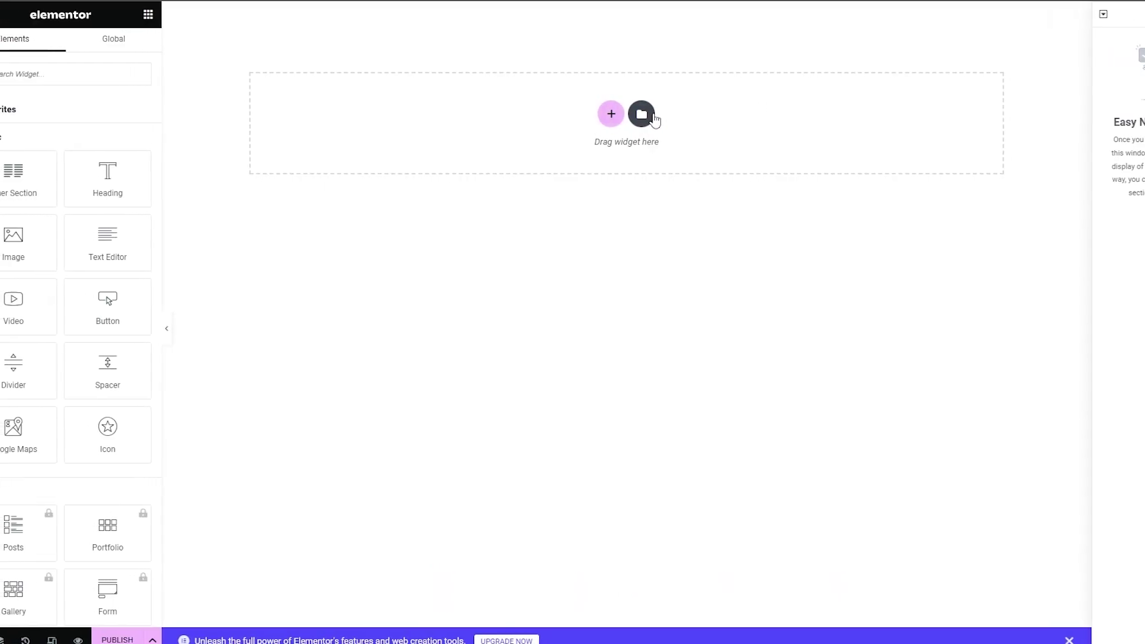
# Create a new section at the top of the page and compare it with the Exipure reference tab
pyautogui.click(451, 143)
pyautogui.click(659, 27)
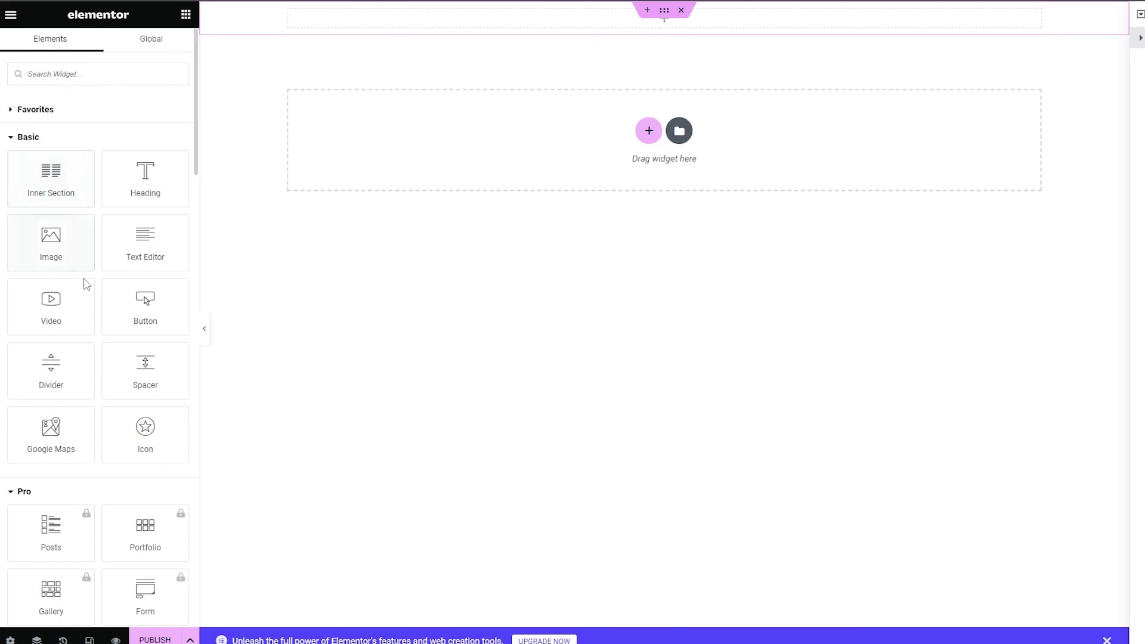
pyautogui.scroll(-1, 75, 342)
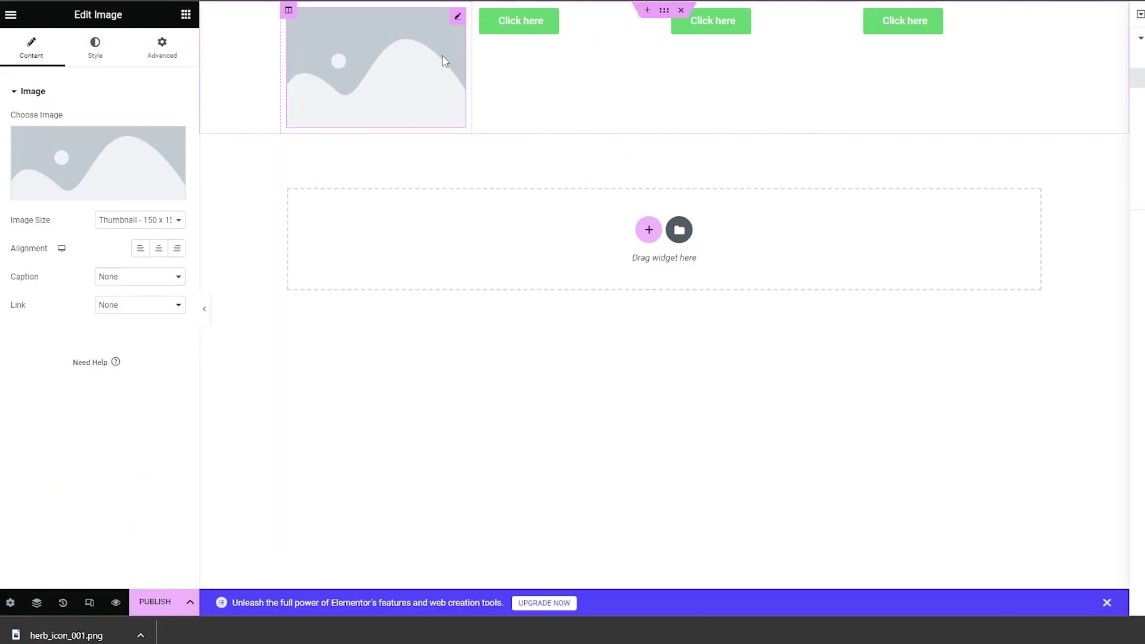
pyautogui.hotkey('ctrl', 'Tab')
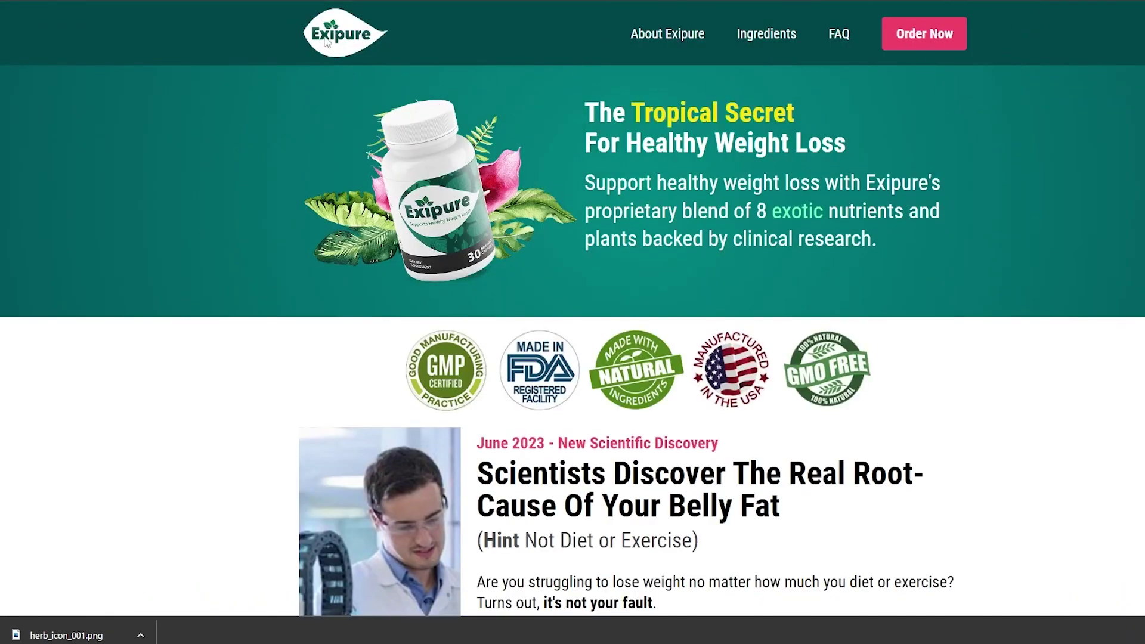
pyautogui.hotkey('ctrl', 'Tab')
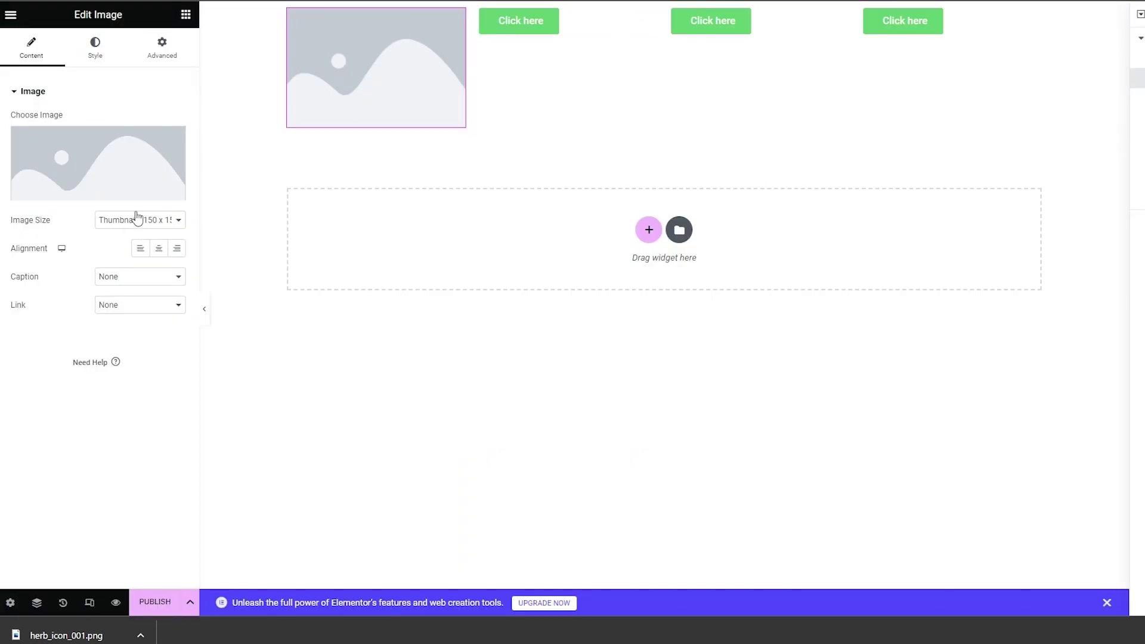
# Upload herb_icon_001.png and insert it as the header's logo image
pyautogui.click(100, 192)
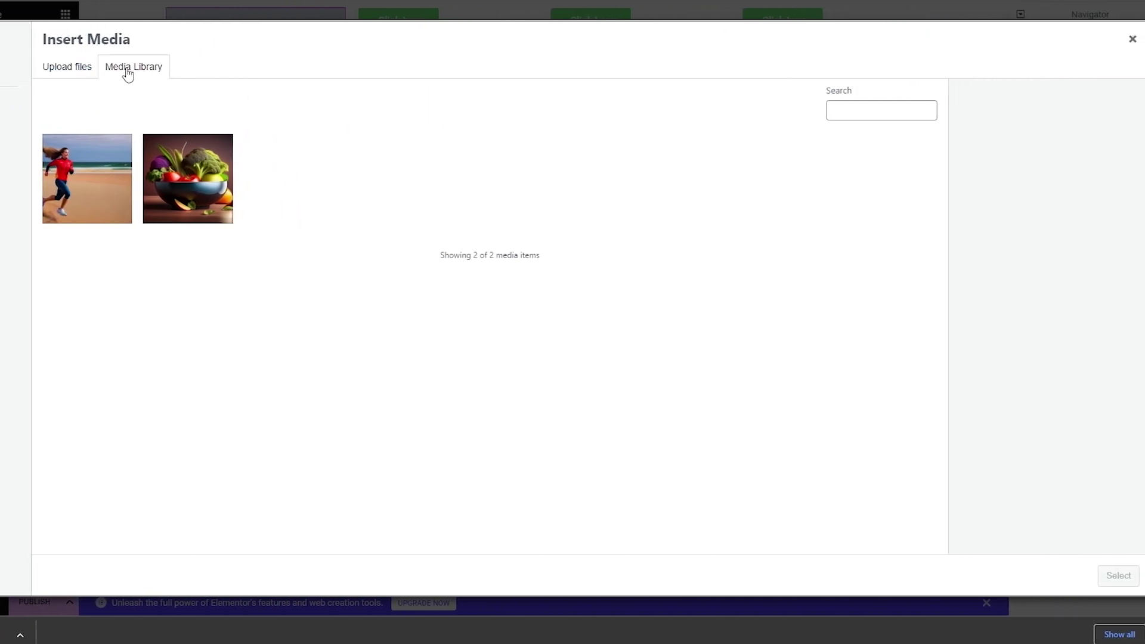
pyautogui.click(91, 67)
pyautogui.click(624, 290)
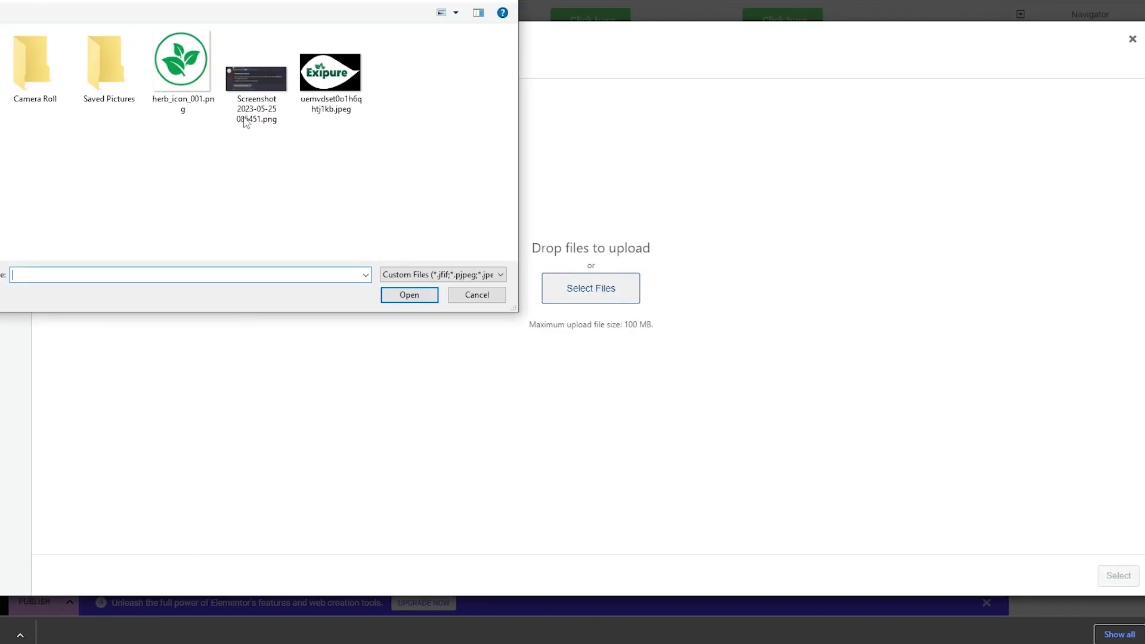
pyautogui.doubleClick(247, 113)
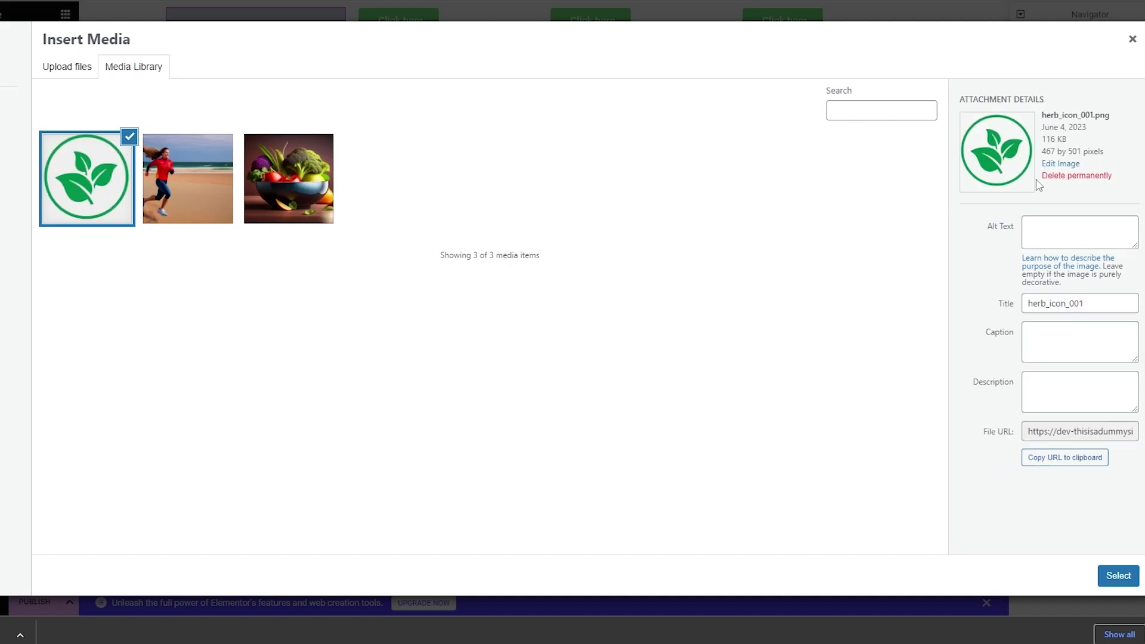
pyautogui.click(1120, 575)
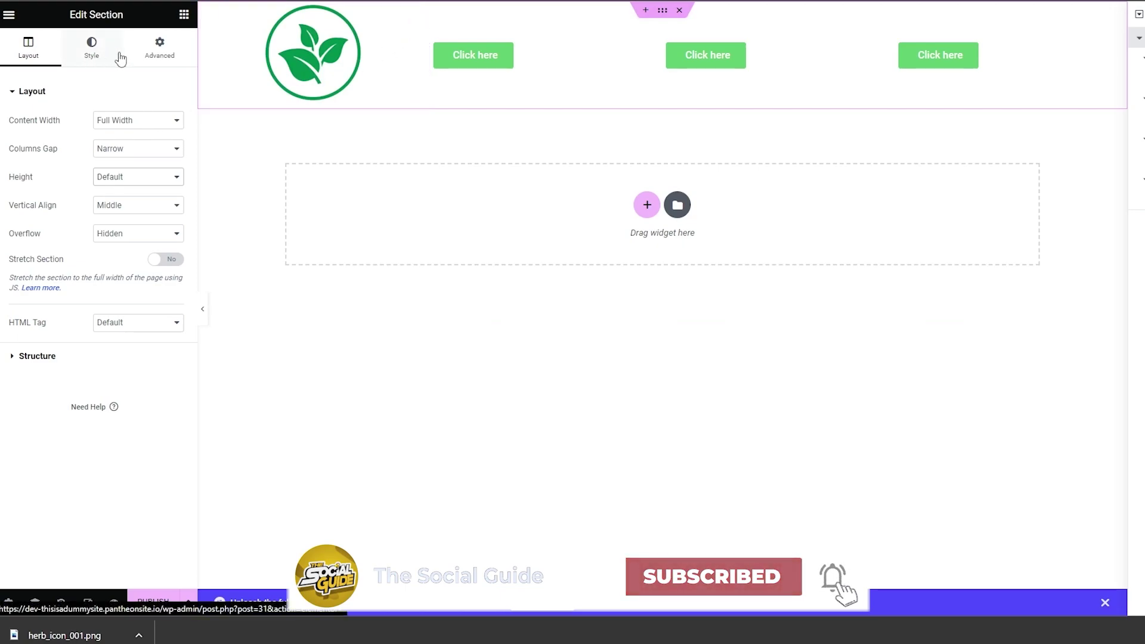
# Check the section's margin and padding, then set the leaf logo's Image Size to Custom
pyautogui.click(156, 49)
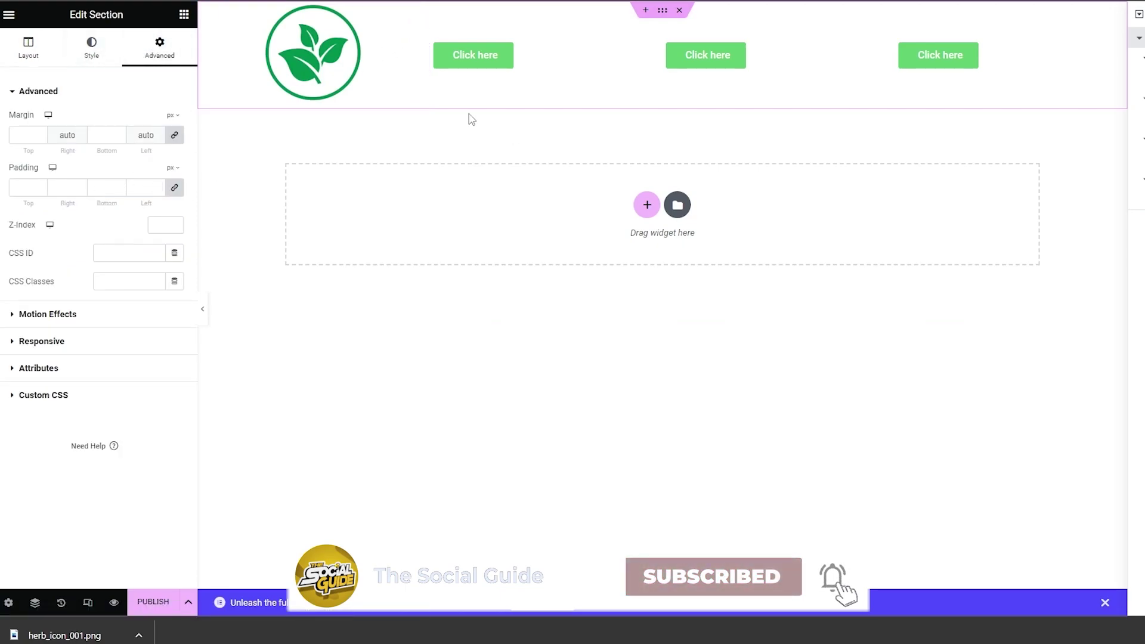
pyautogui.click(569, 428)
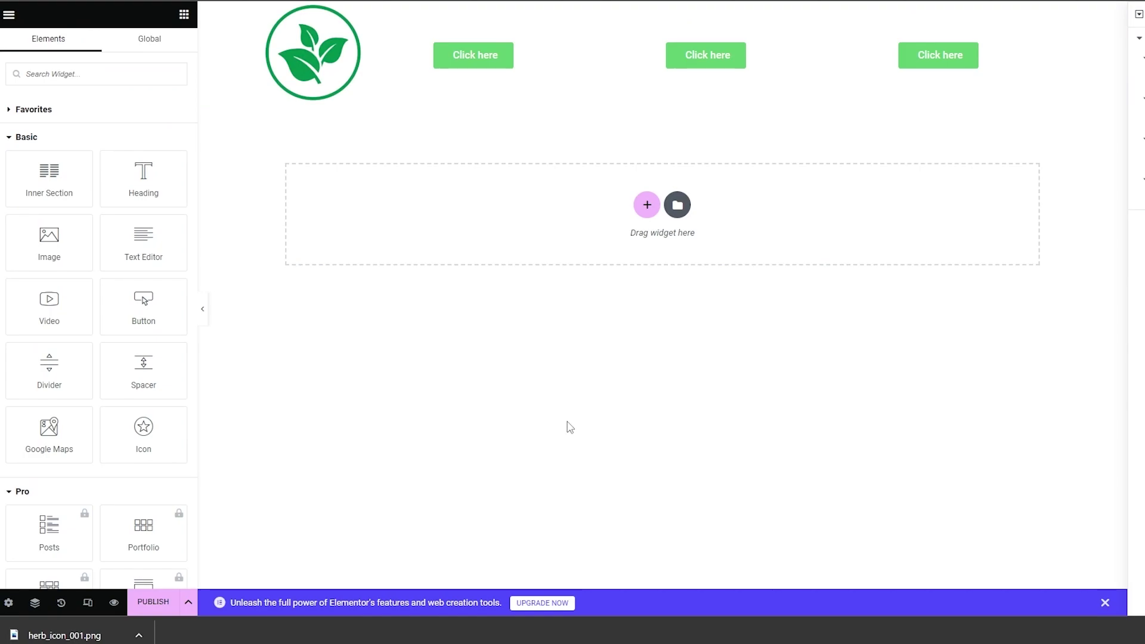
pyautogui.click(417, 11)
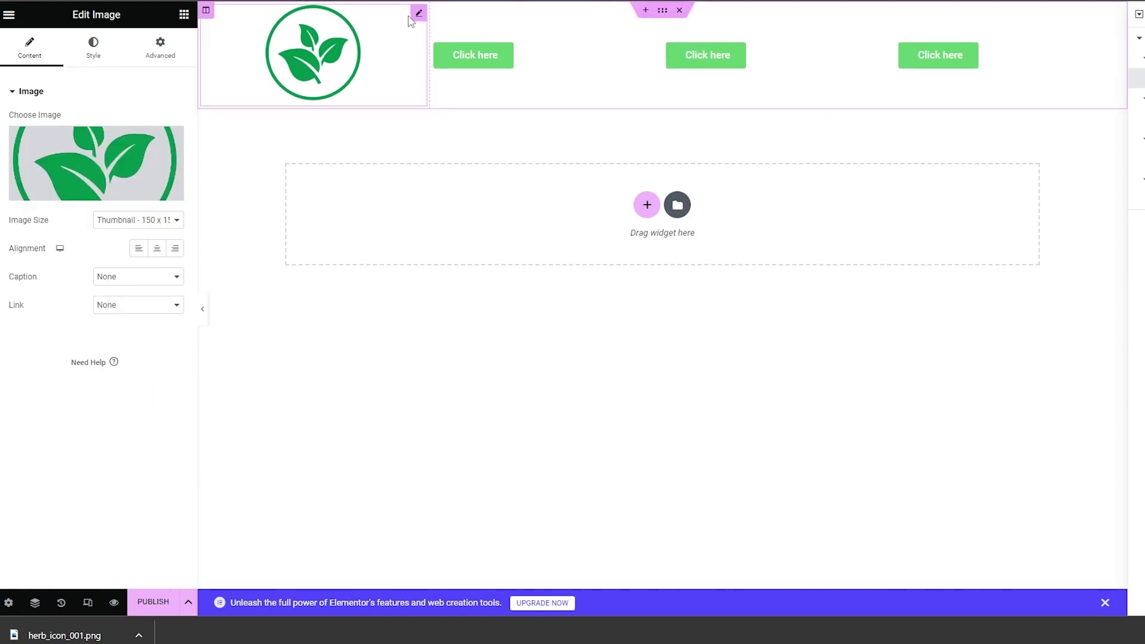
pyautogui.click(145, 217)
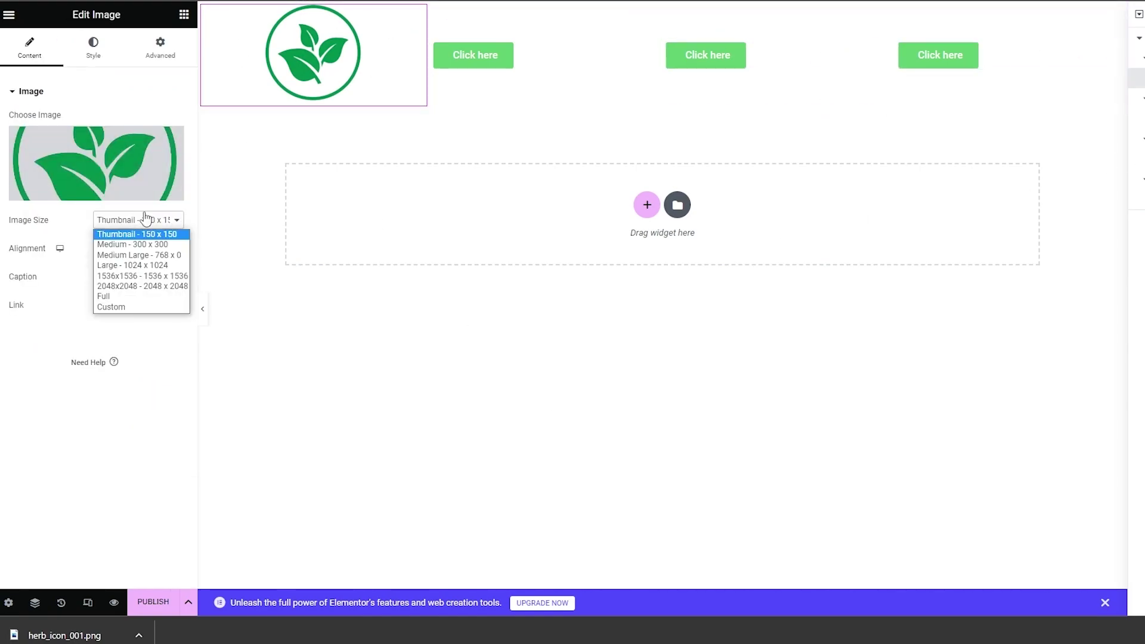
pyautogui.click(111, 307)
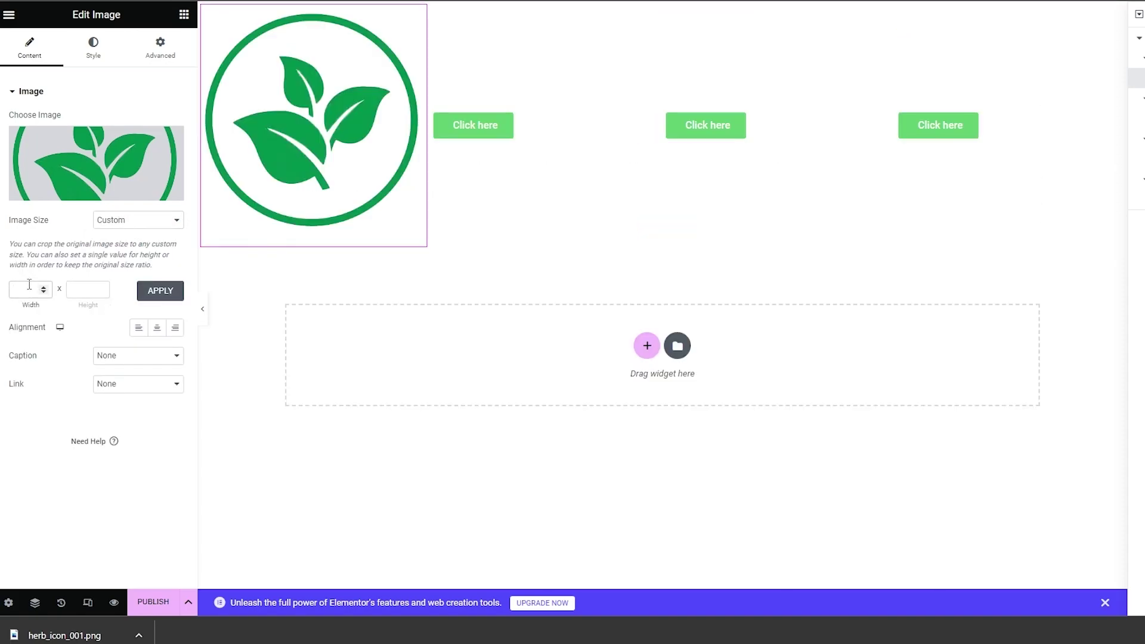
pyautogui.click(414, 76)
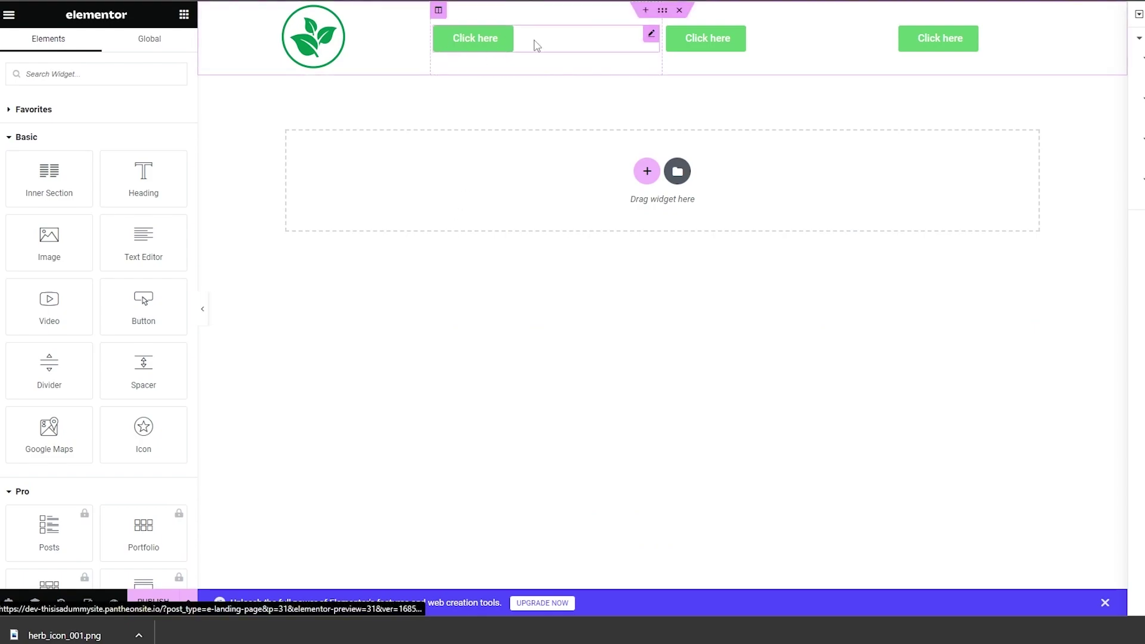
# Add a new single-column section directly below the logo-and-buttons header row
pyautogui.click(482, 48)
pyautogui.click(184, 14)
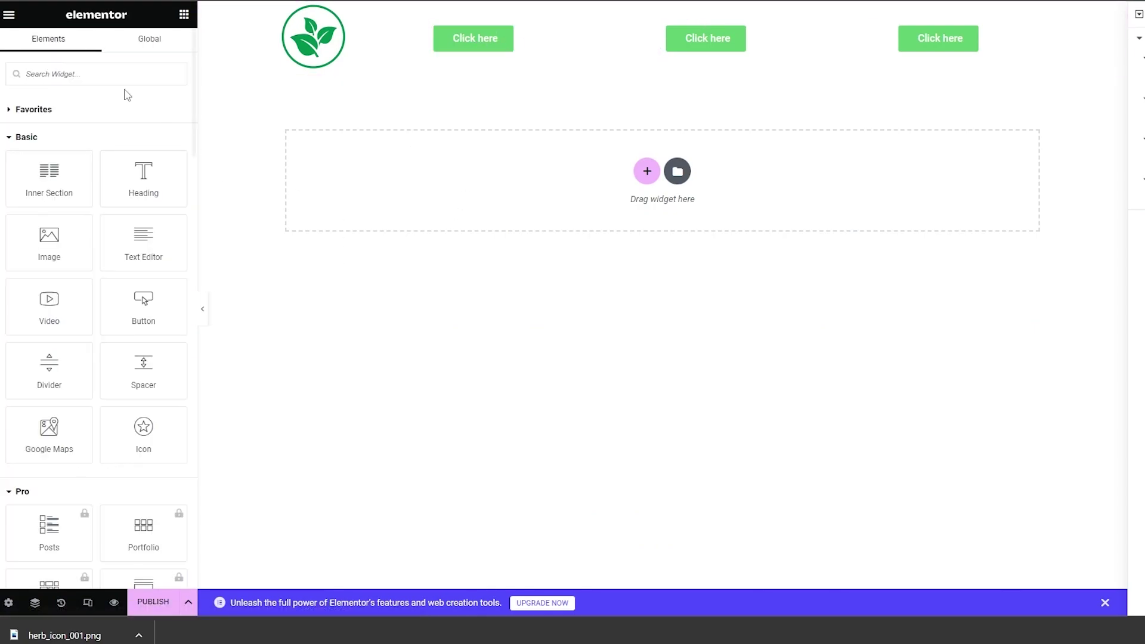
pyautogui.click(645, 178)
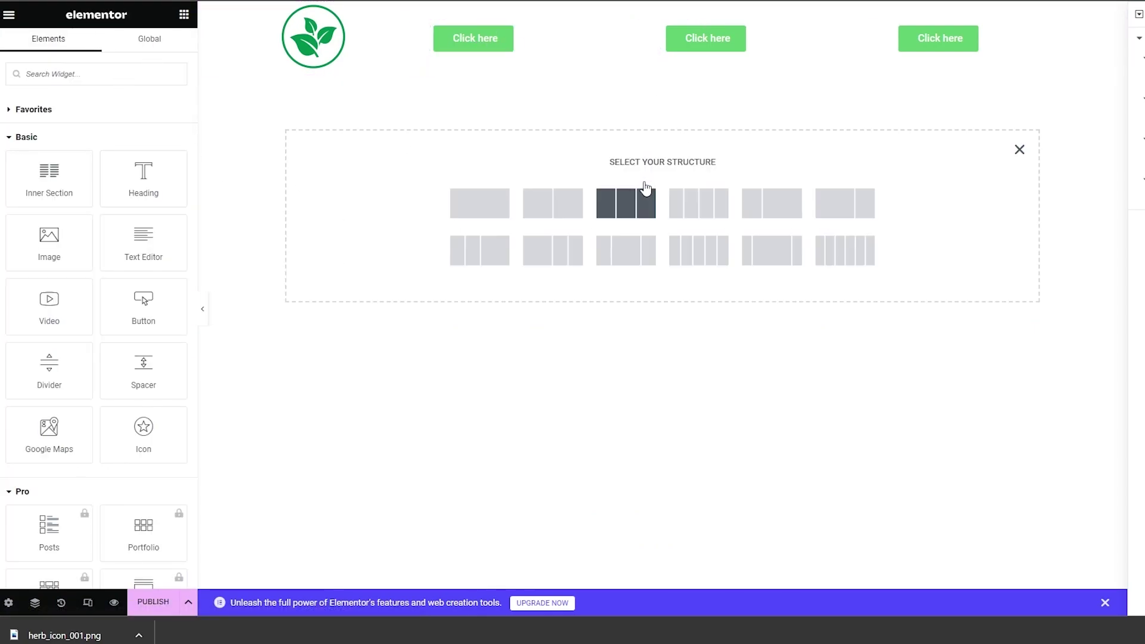
pyautogui.click(451, 213)
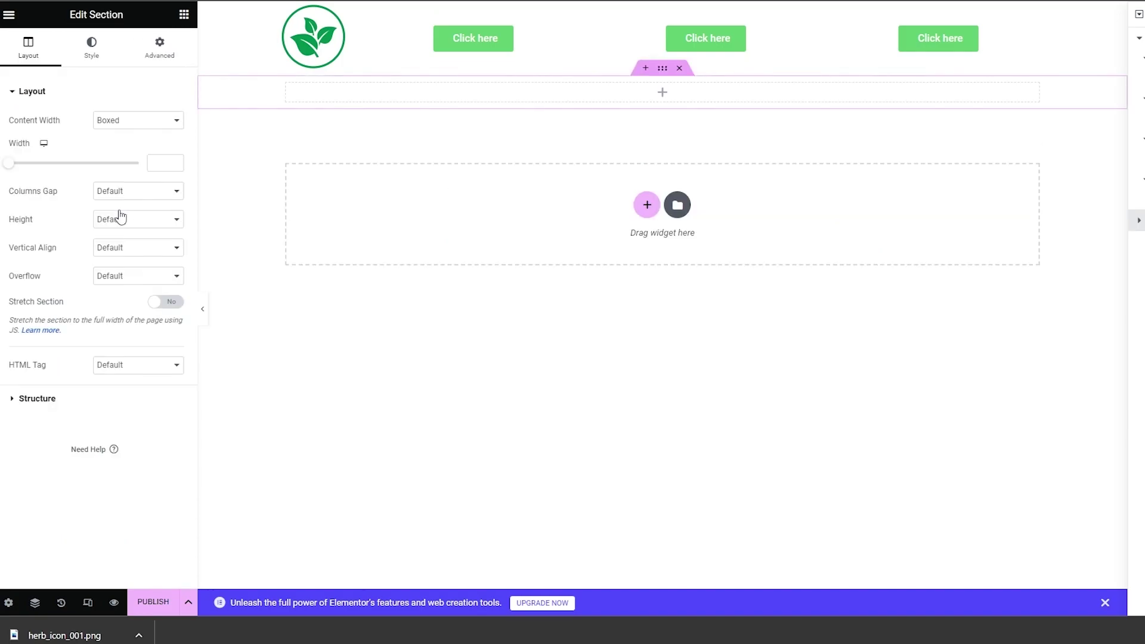
pyautogui.click(655, 94)
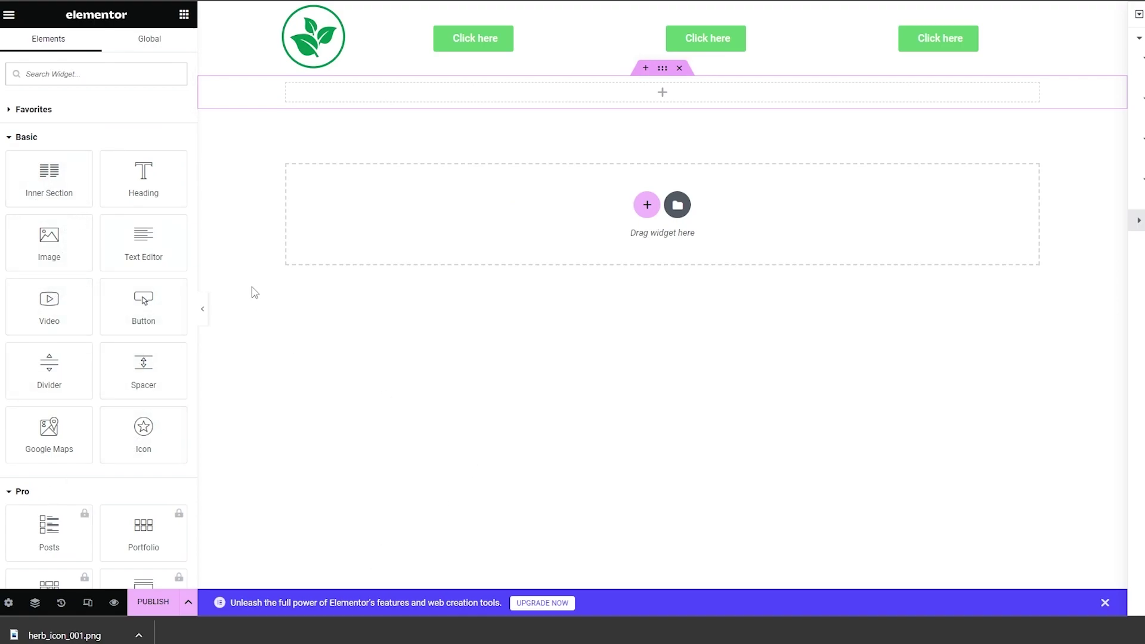
# Delete the empty section and give the hero section a Classic #005B5F teal background
pyautogui.click(680, 69)
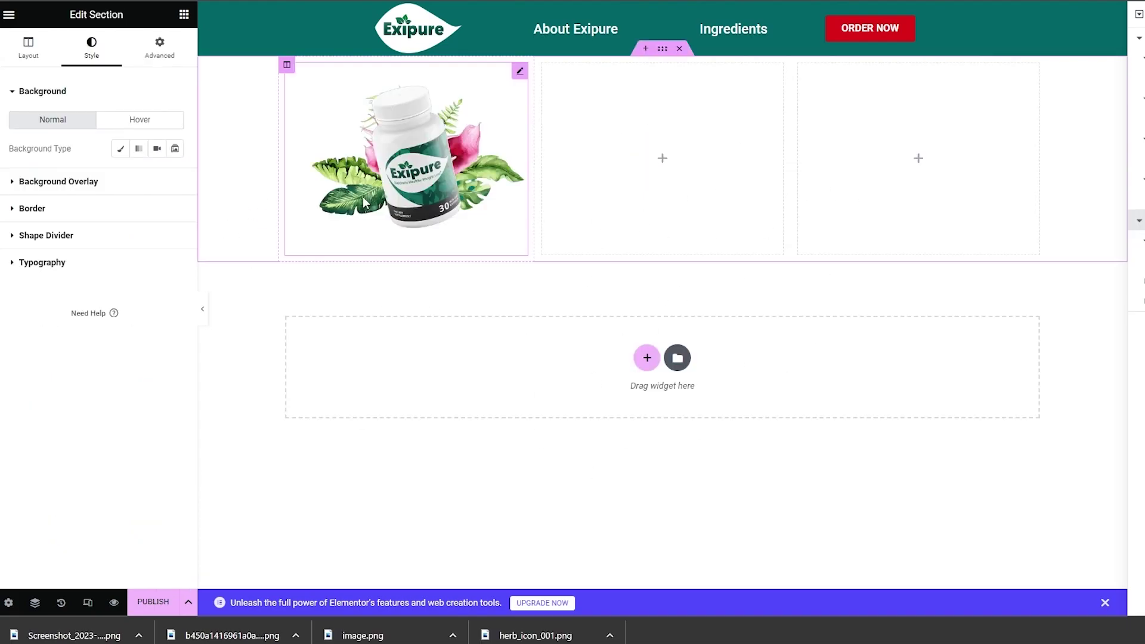
pyautogui.click(121, 148)
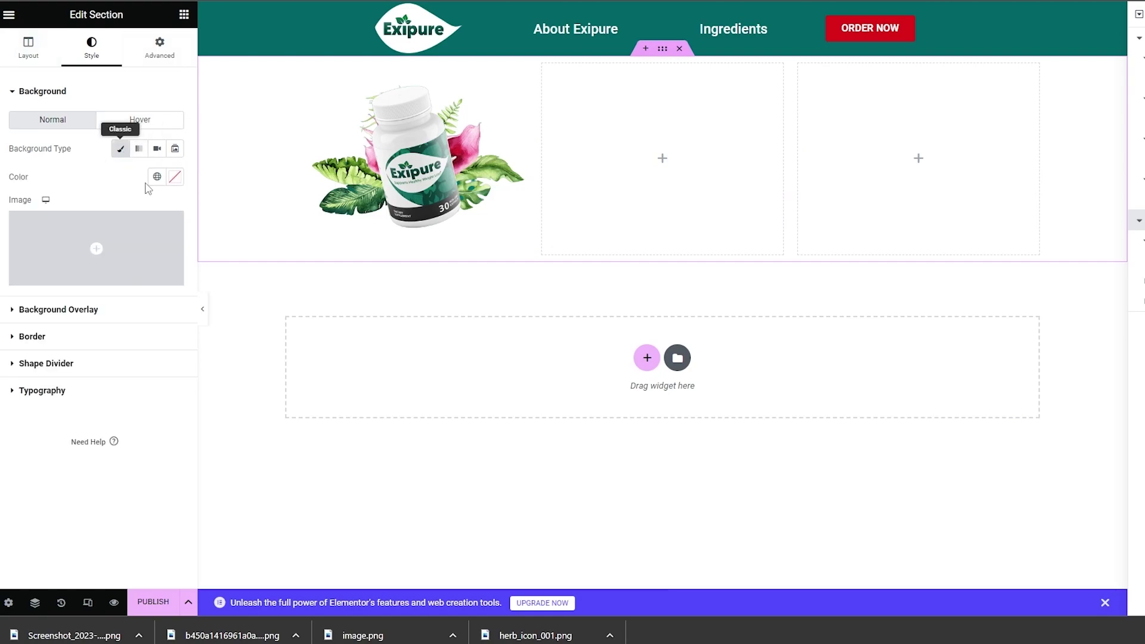
pyautogui.click(175, 177)
pyautogui.write('#005B5F')
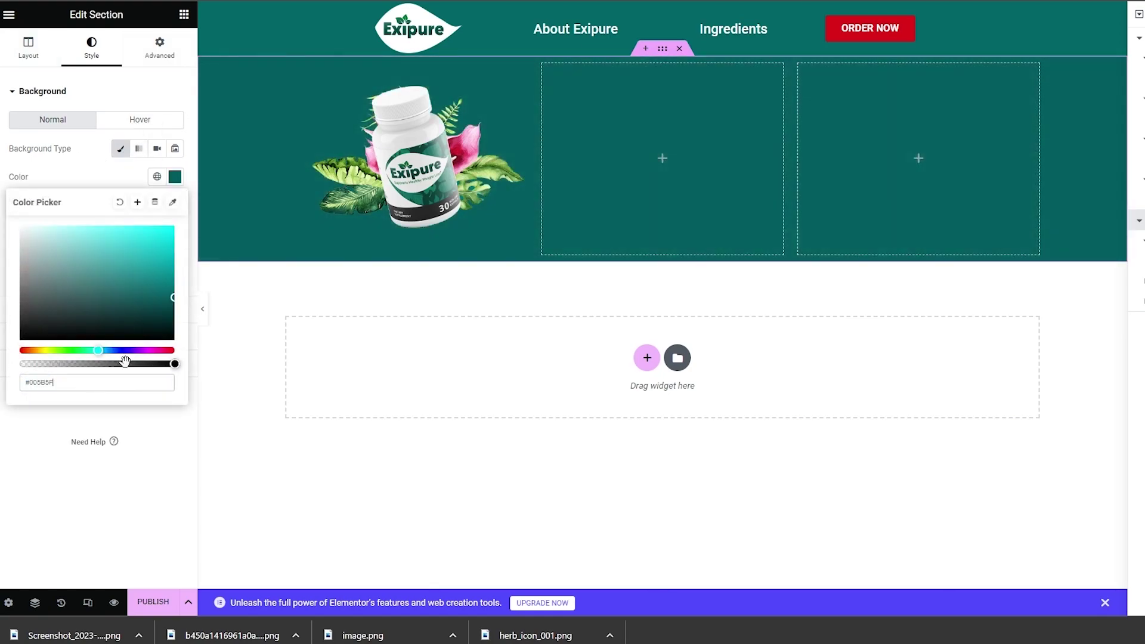
pyautogui.click(250, 292)
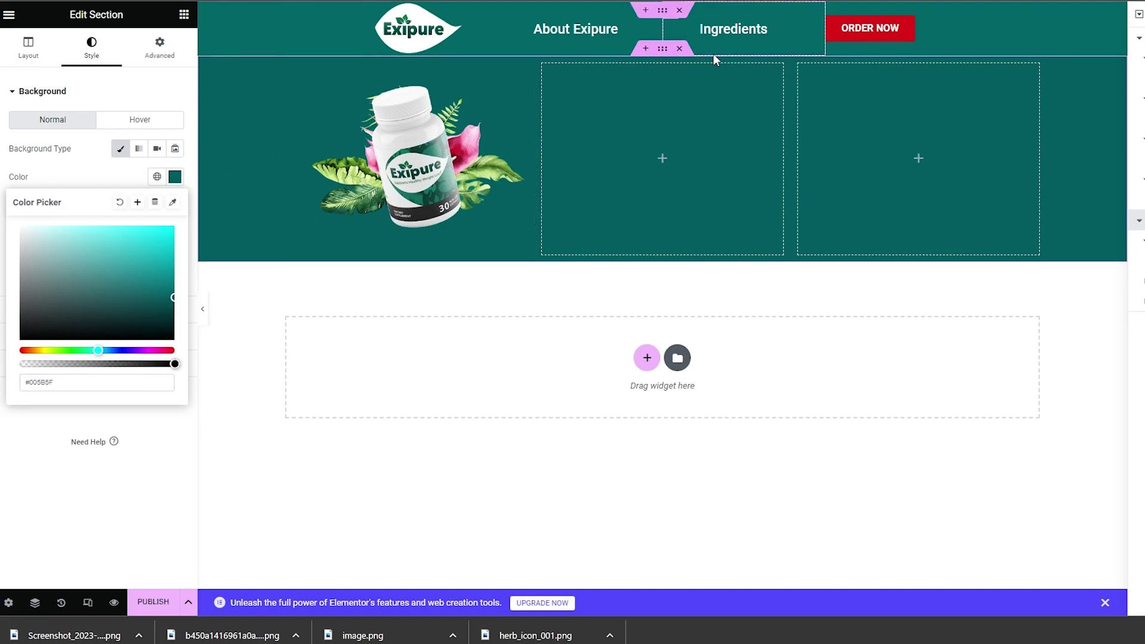
# Switch between the editor and the Exipure reference site, scrolling through the reference page
pyautogui.hotkey('ctrl', 'Tab')
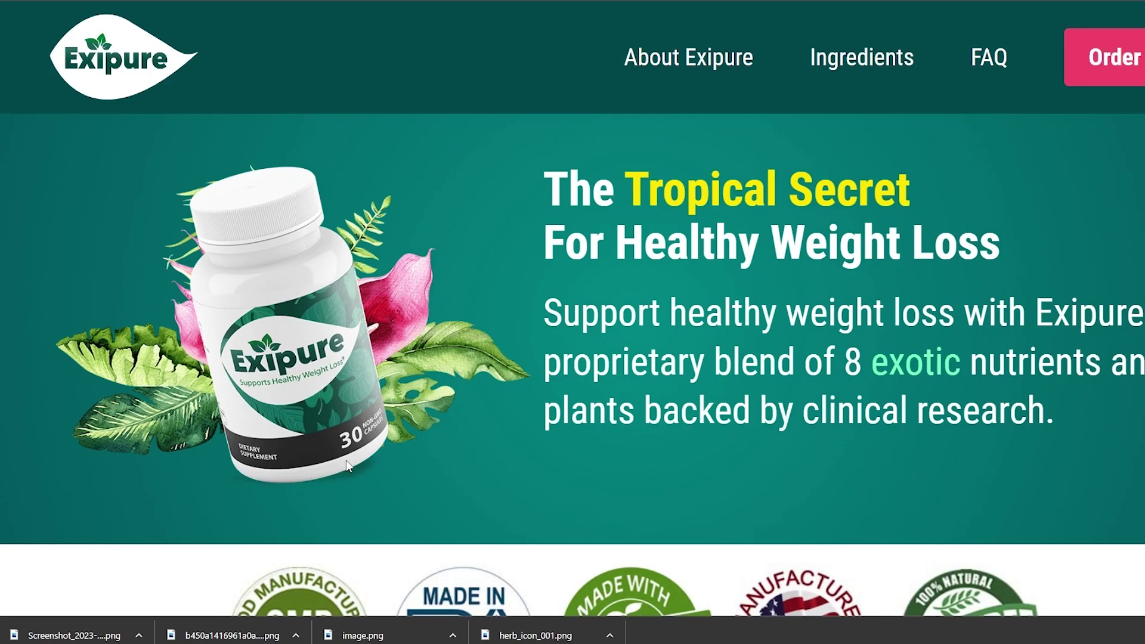
pyautogui.hotkey('ctrl', 'Tab')
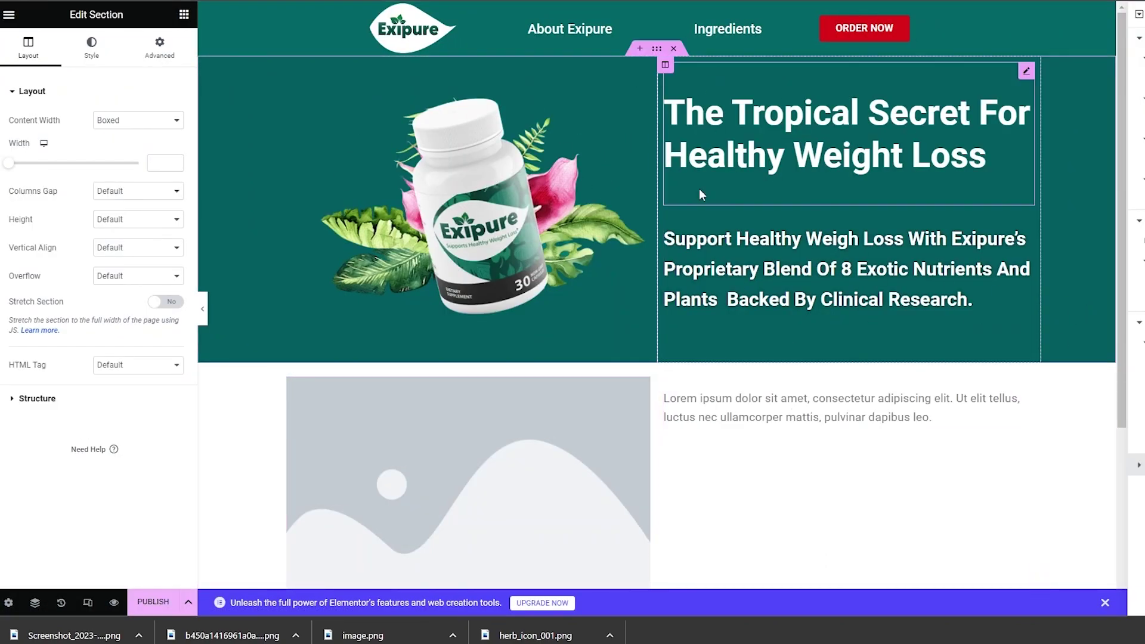
pyautogui.scroll(-4, 593, 342)
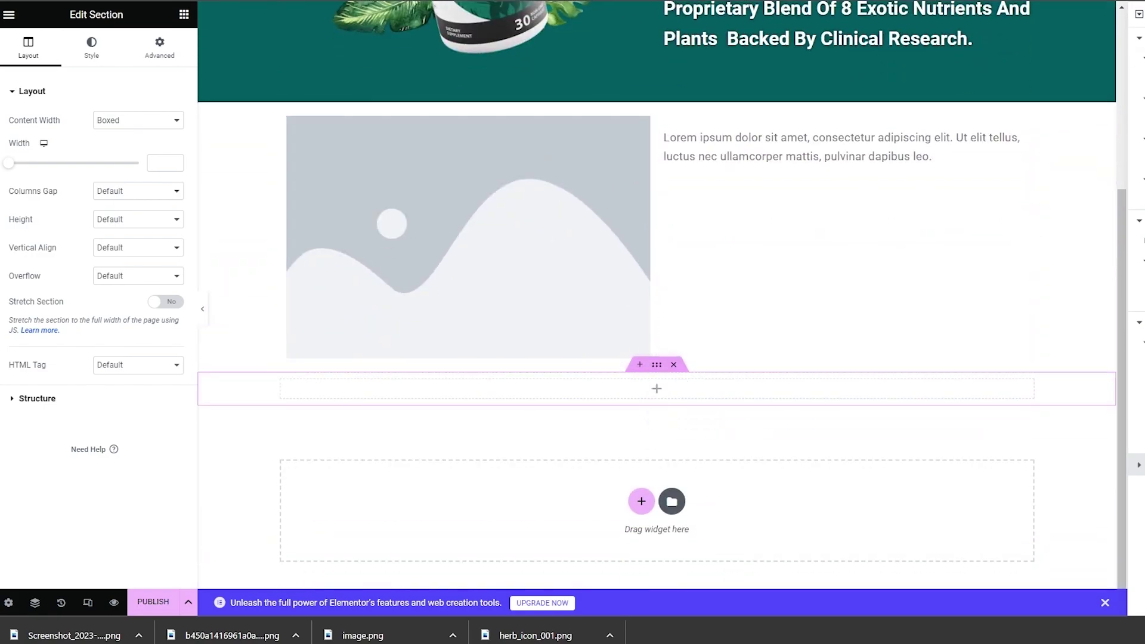
pyautogui.hotkey('ctrl', 'shift', 'Tab')
pyautogui.scroll(-14, 486, 353)
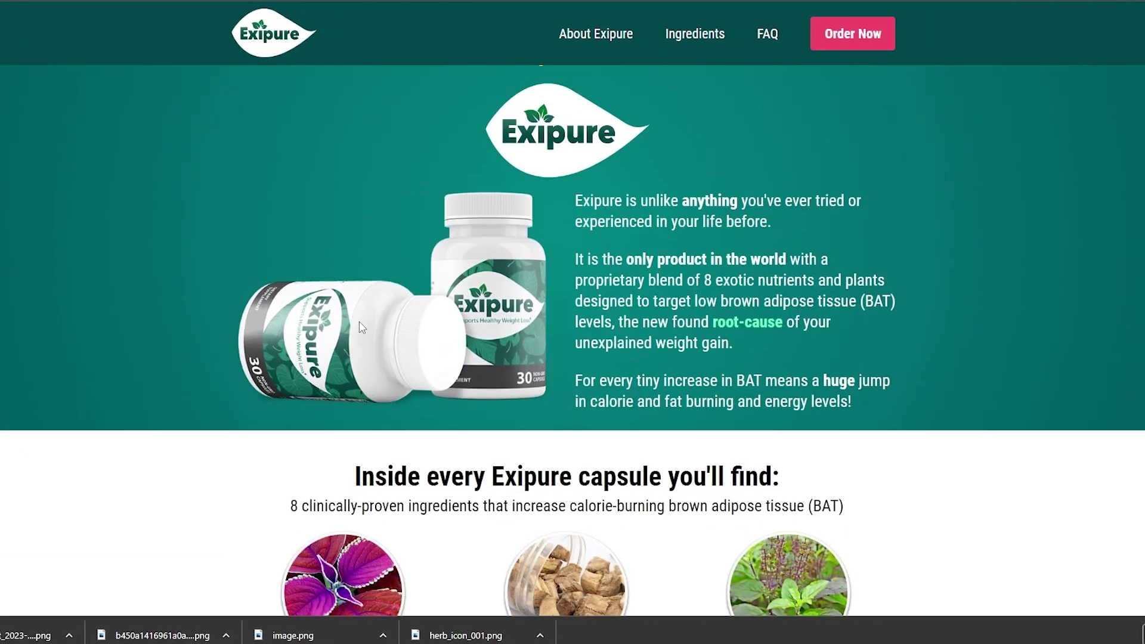
pyautogui.scroll(-12, 360, 327)
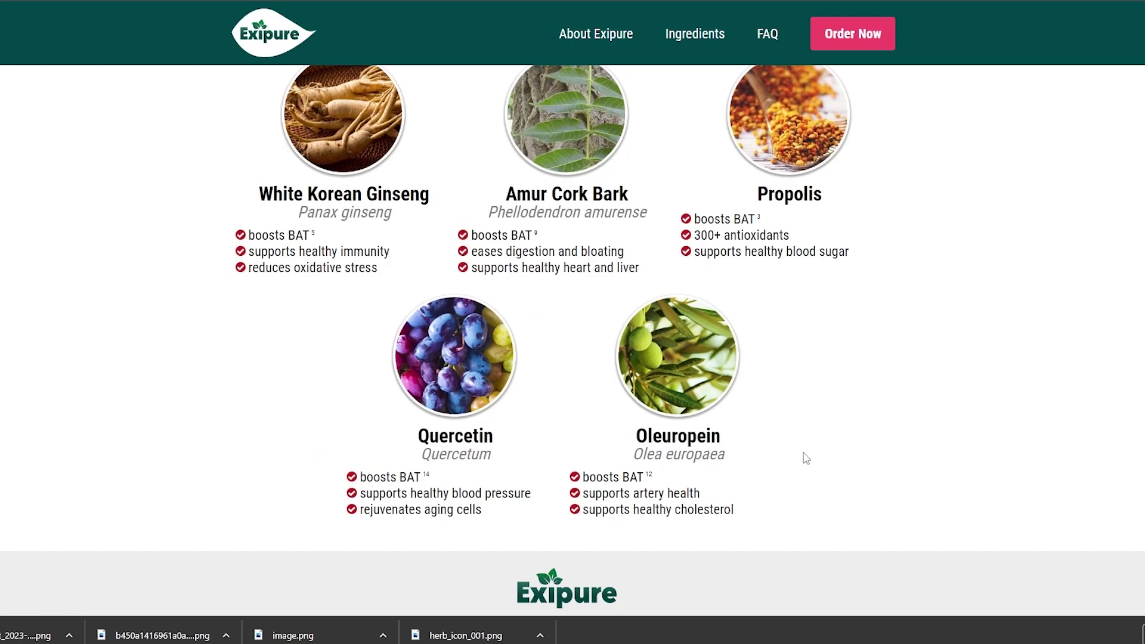
pyautogui.scroll(20, 806, 458)
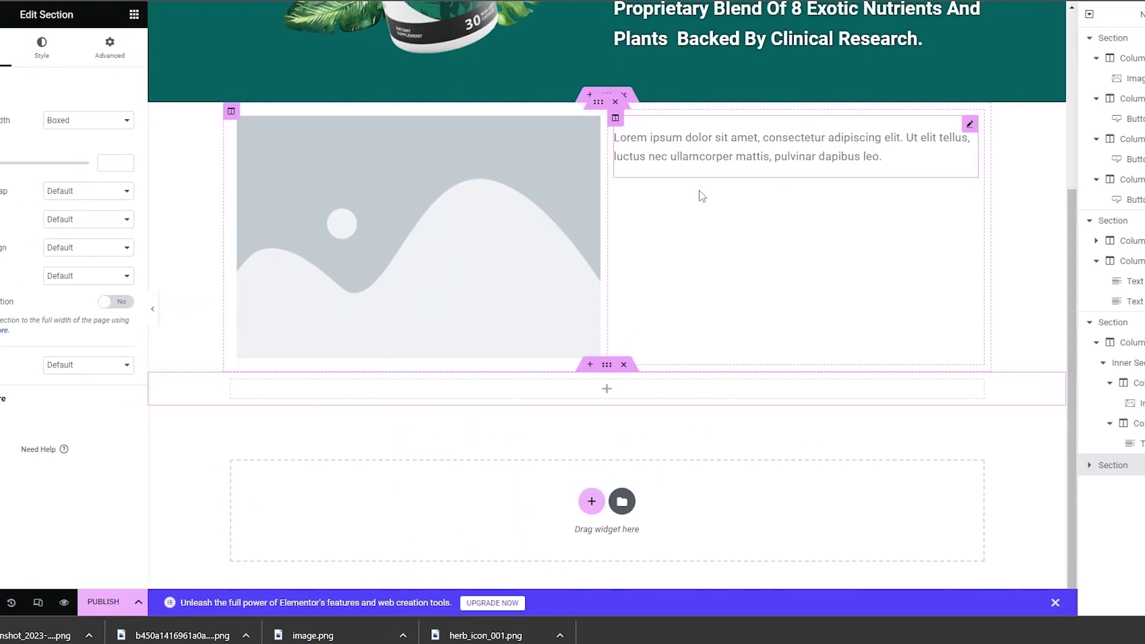
pyautogui.scroll(4, 656, 298)
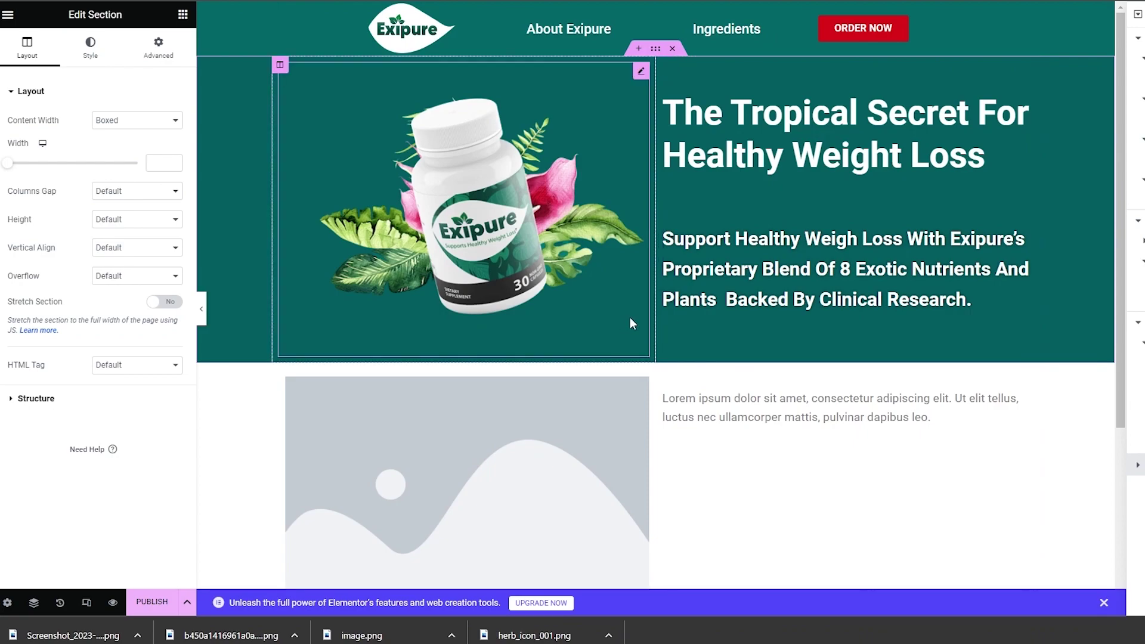
# Scroll the canvas to compare with the live site, then close the Upgrade Now promo bar
pyautogui.scroll(-3, 832, 434)
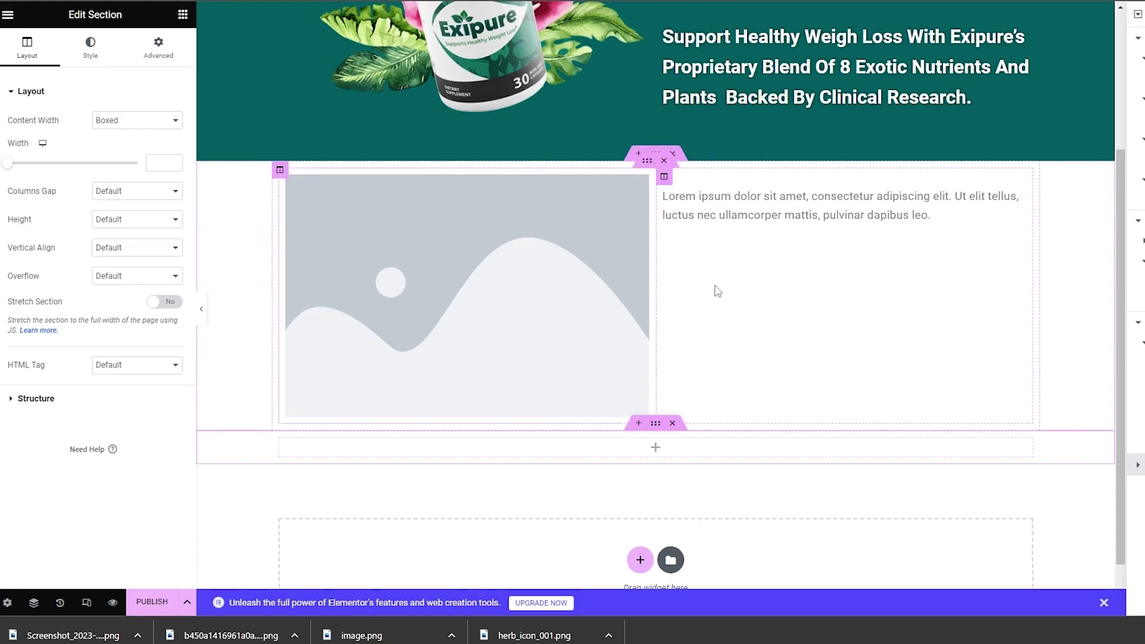
pyautogui.scroll(4, 714, 289)
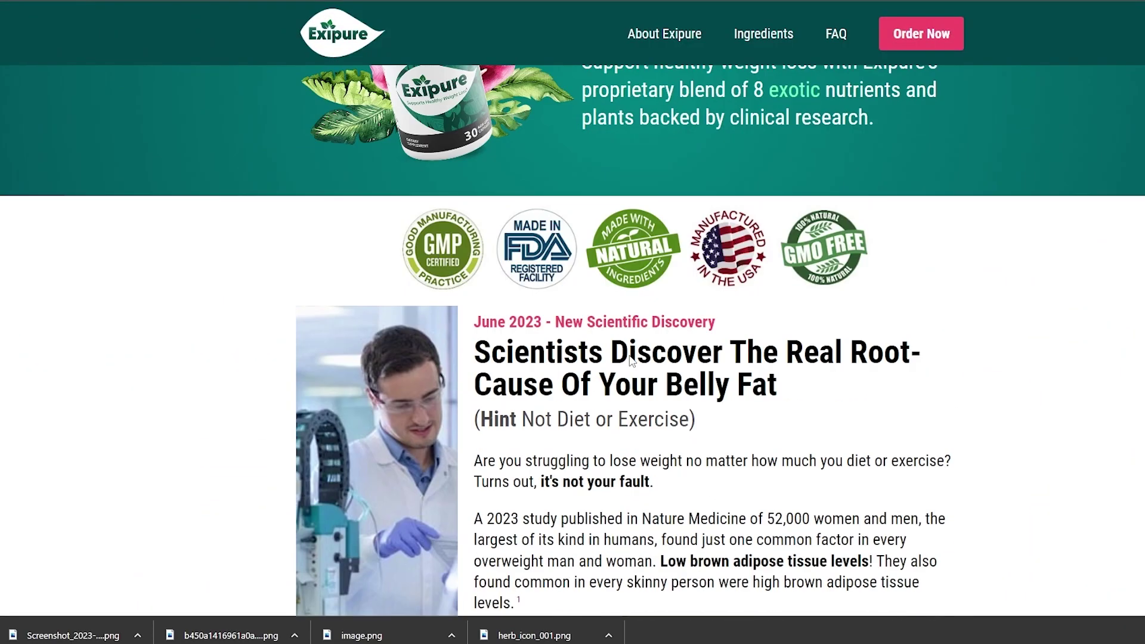
pyautogui.scroll(-20, 633, 358)
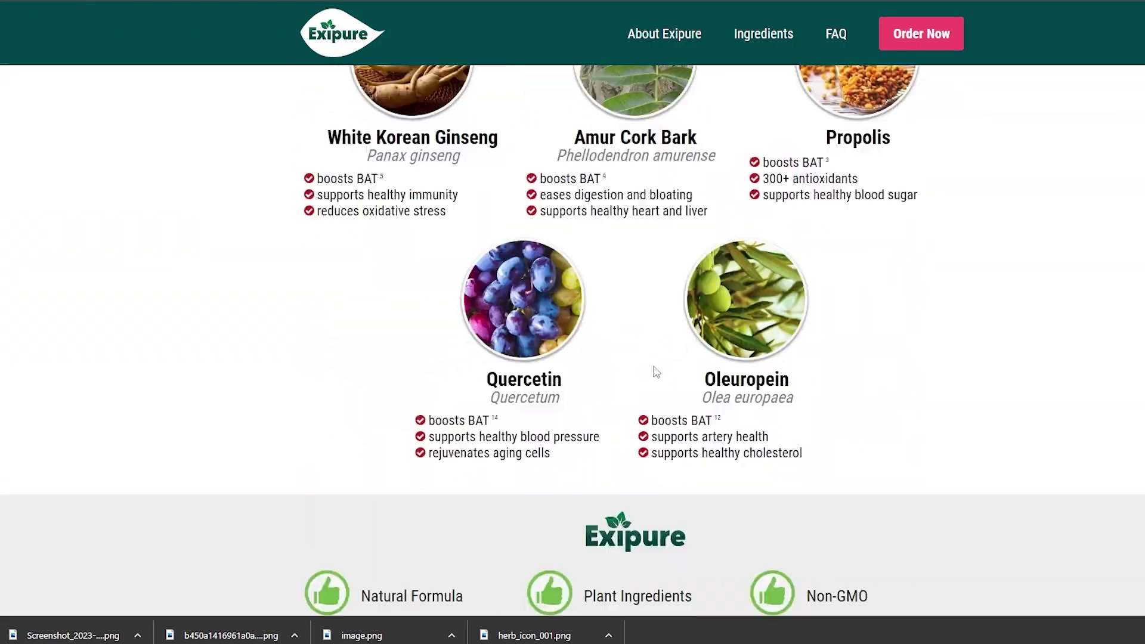
pyautogui.scroll(10, 656, 364)
pyautogui.scroll(6, 638, 334)
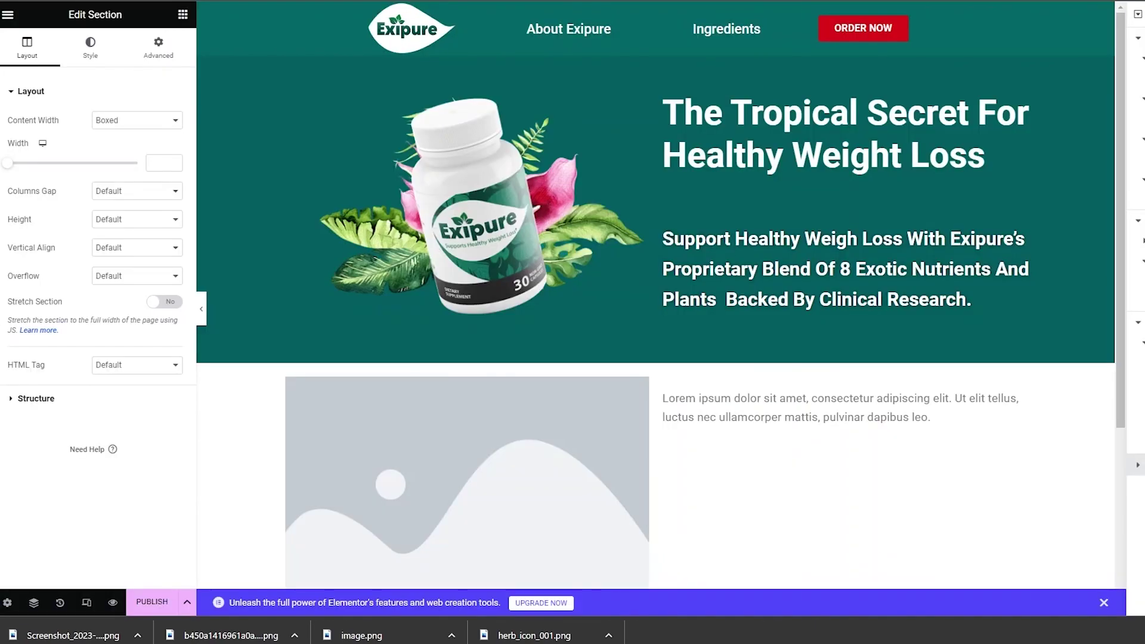
pyautogui.scroll(-2, 634, 463)
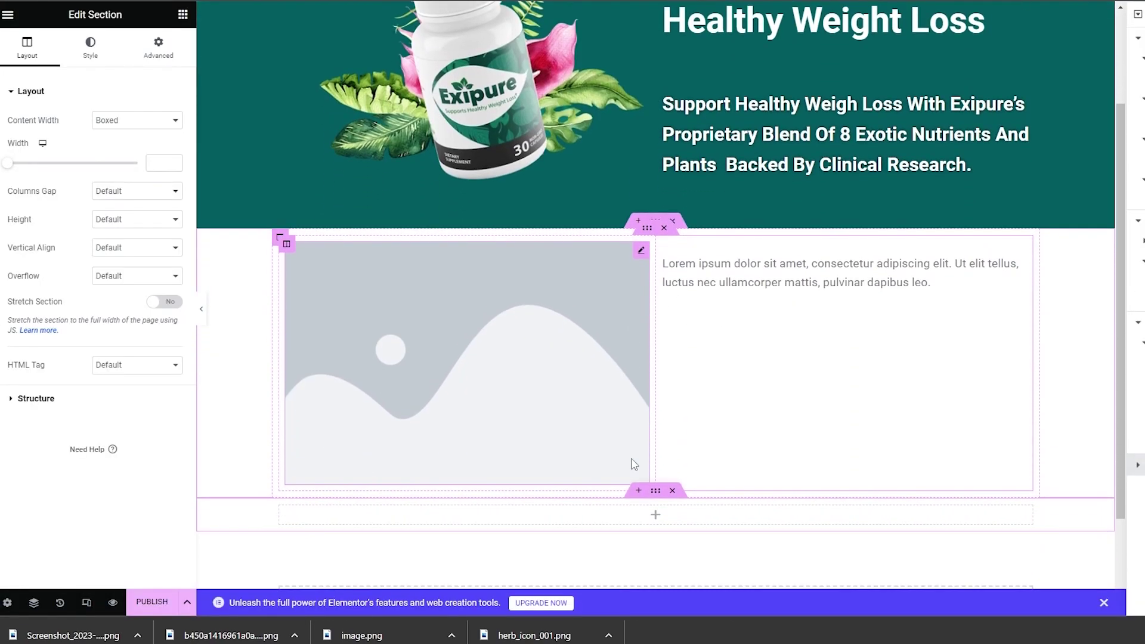
pyautogui.scroll(1, 634, 462)
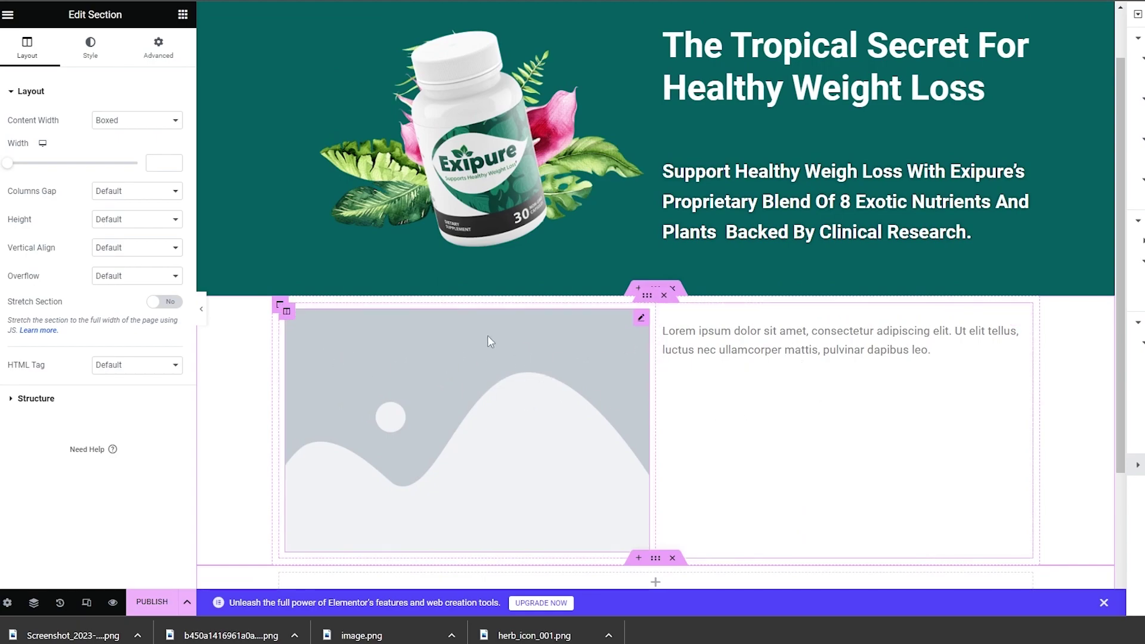
pyautogui.scroll(1, 611, 460)
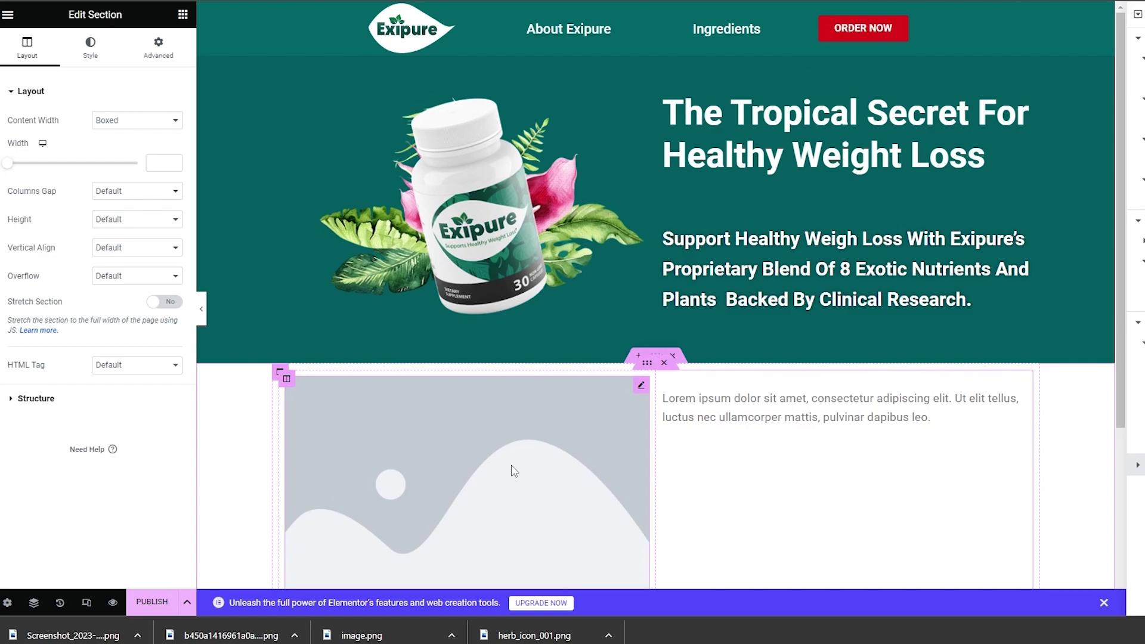
pyautogui.scroll(-3, 577, 502)
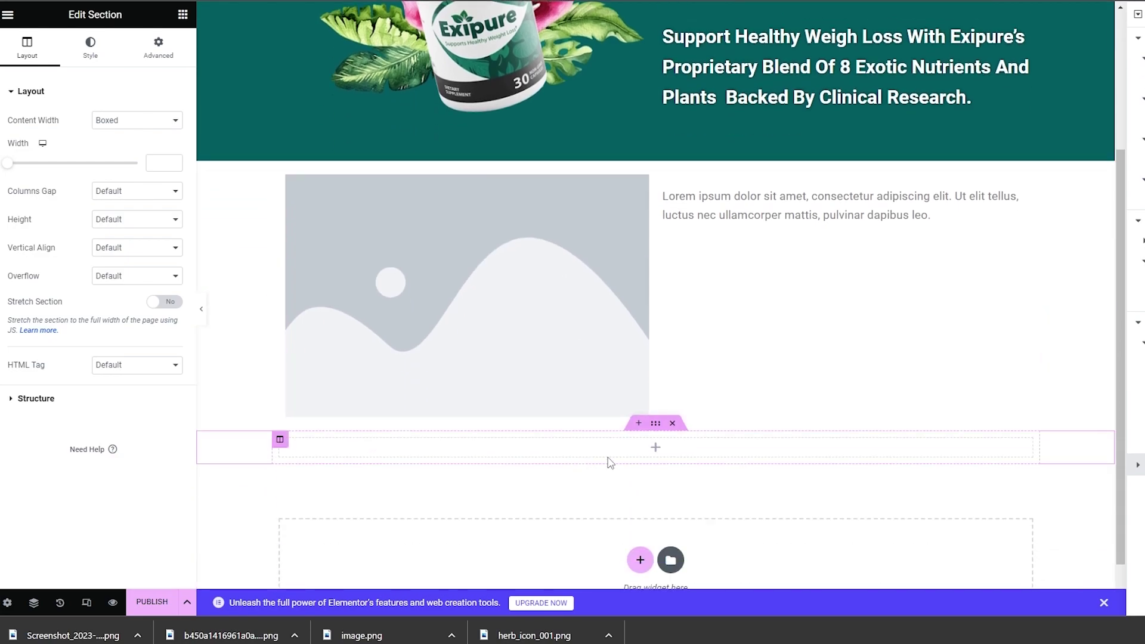
pyautogui.scroll(2, 558, 434)
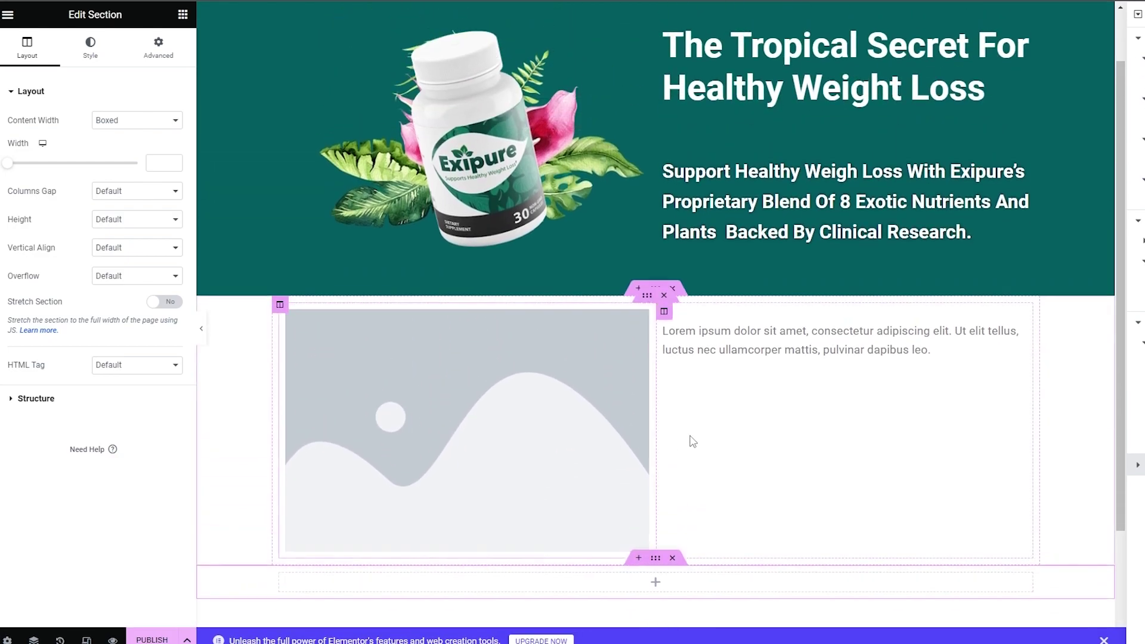
pyautogui.scroll(1, 687, 440)
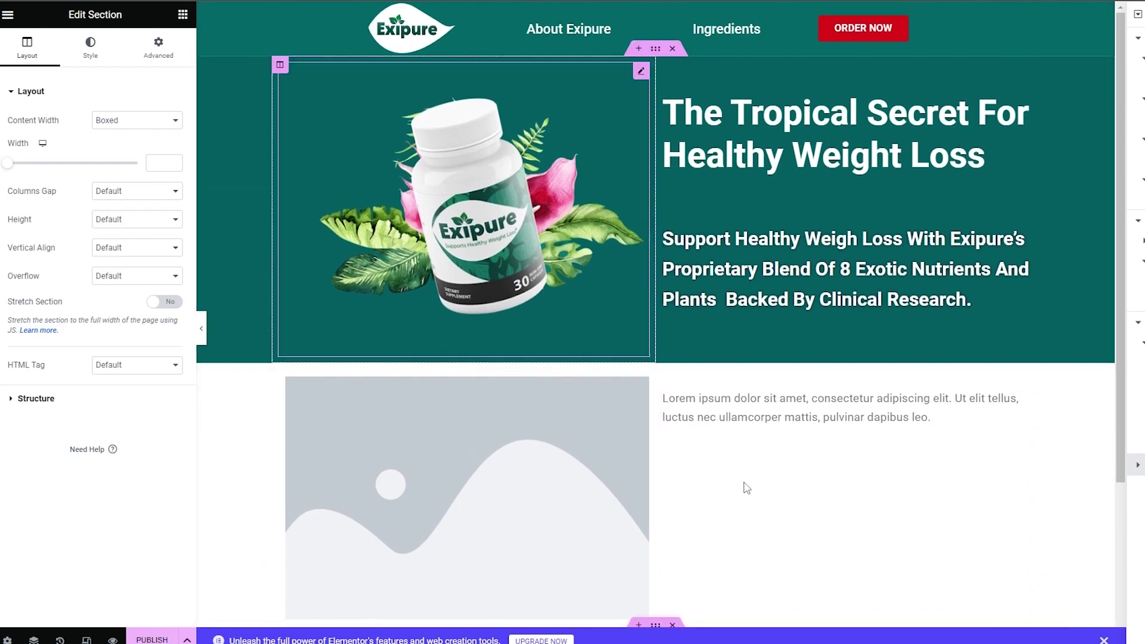
pyautogui.click(1104, 641)
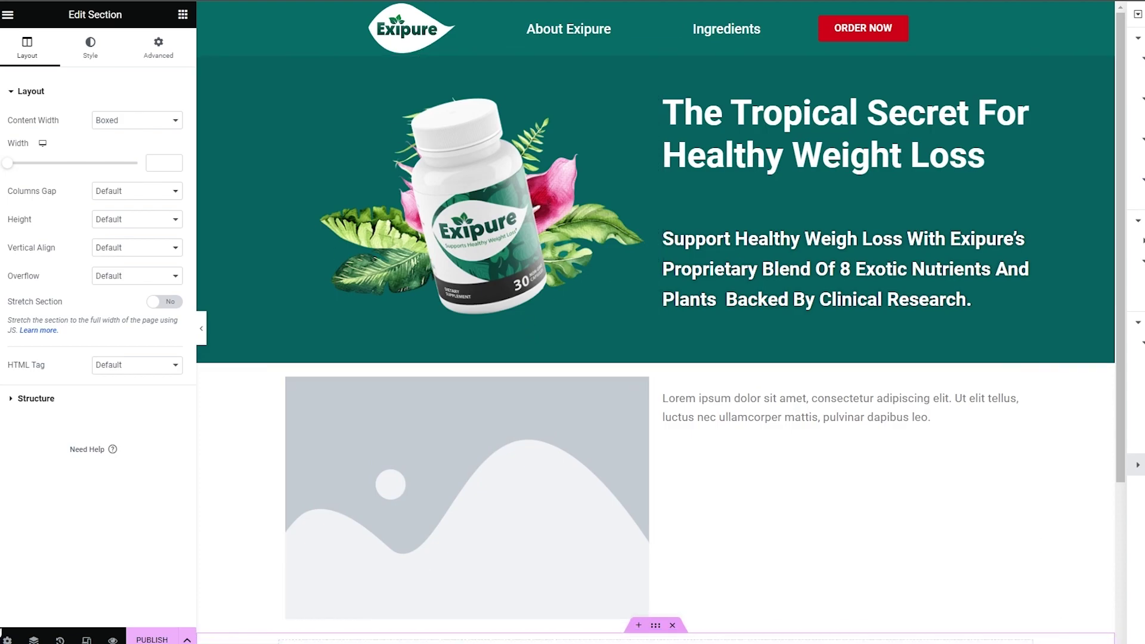
# Save the landing page as a draft, publish it, then choose Exit from the menu
pyautogui.click(18, 14)
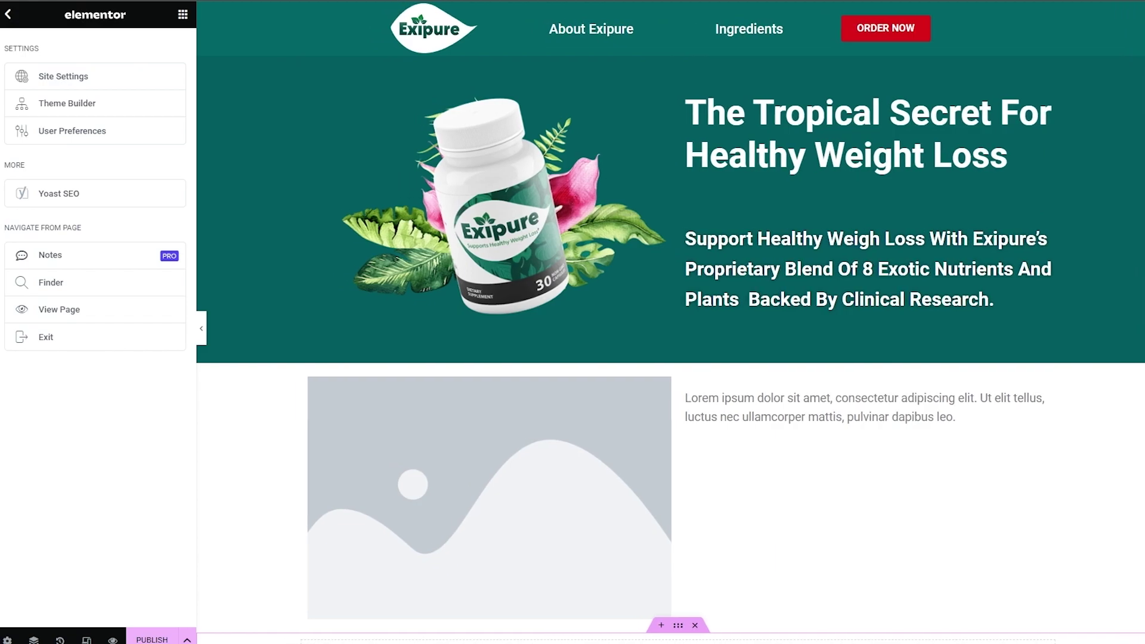
pyautogui.click(188, 640)
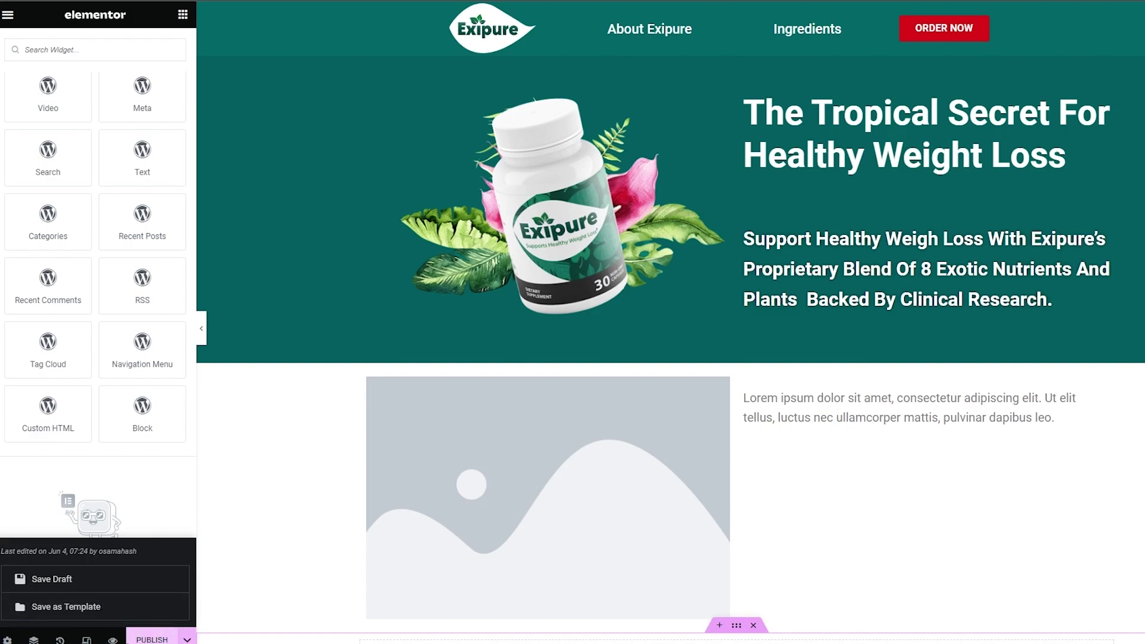
pyautogui.click(99, 578)
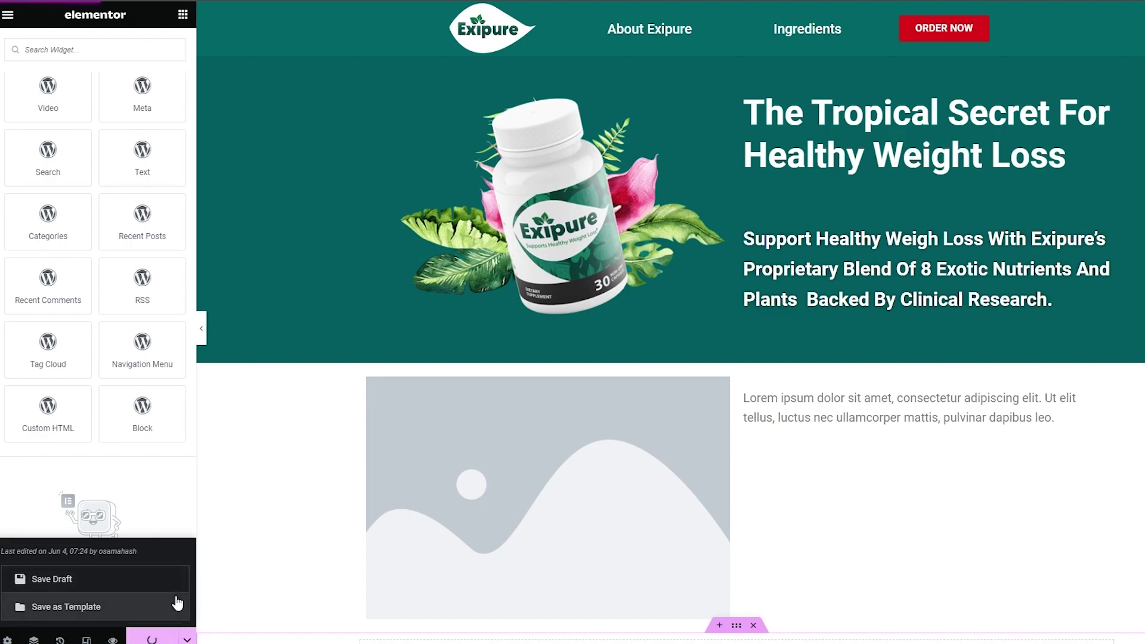
pyautogui.click(155, 639)
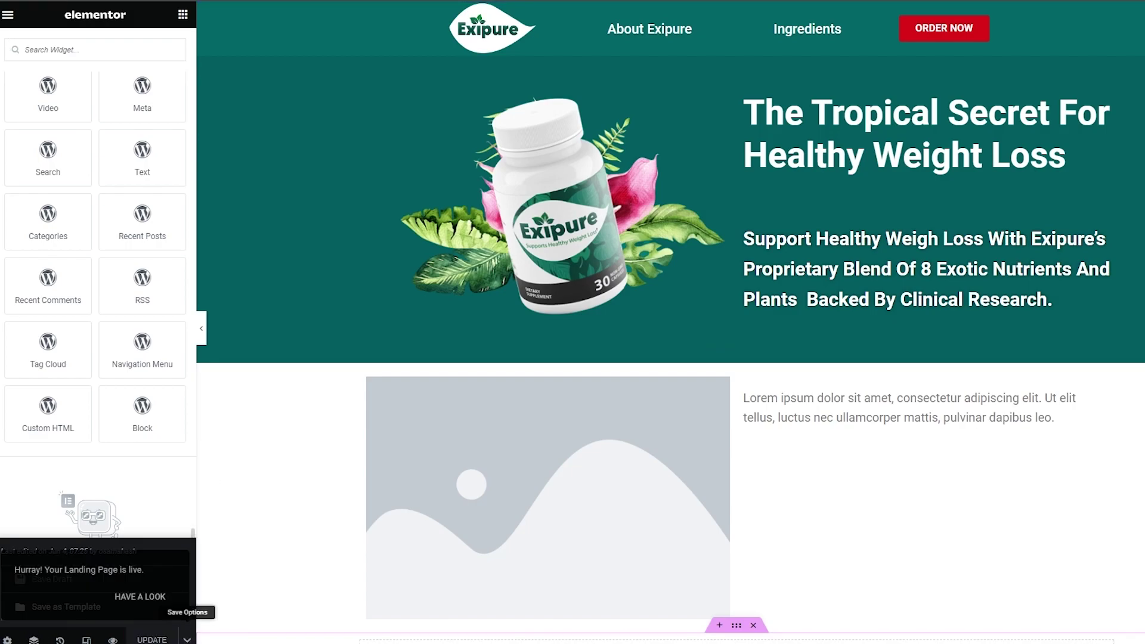
pyautogui.click(8, 17)
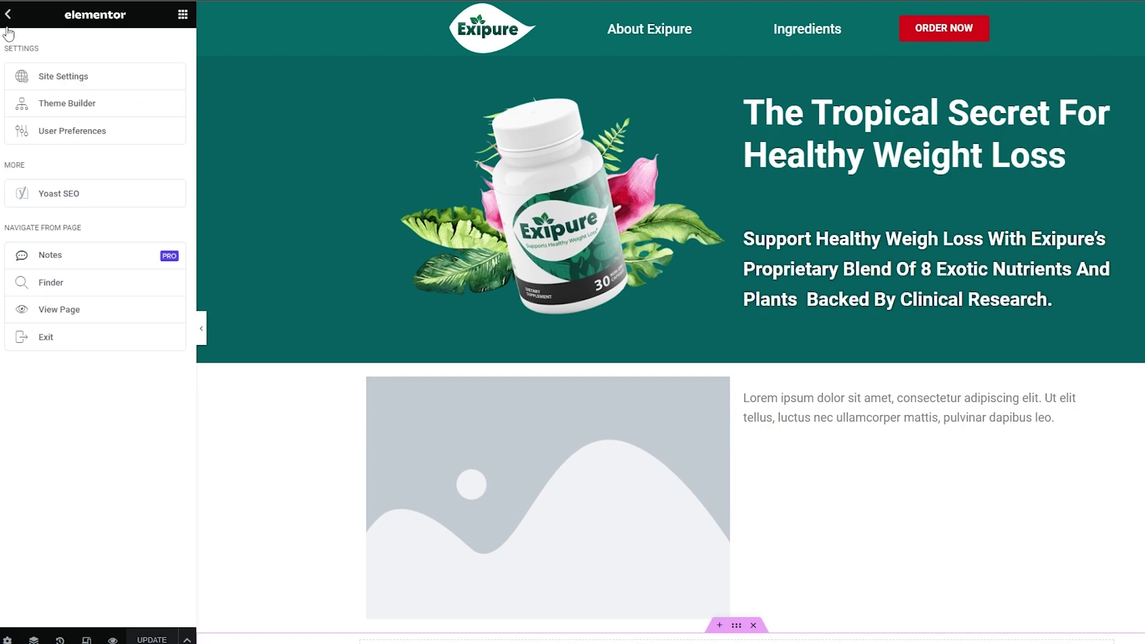
pyautogui.click(65, 345)
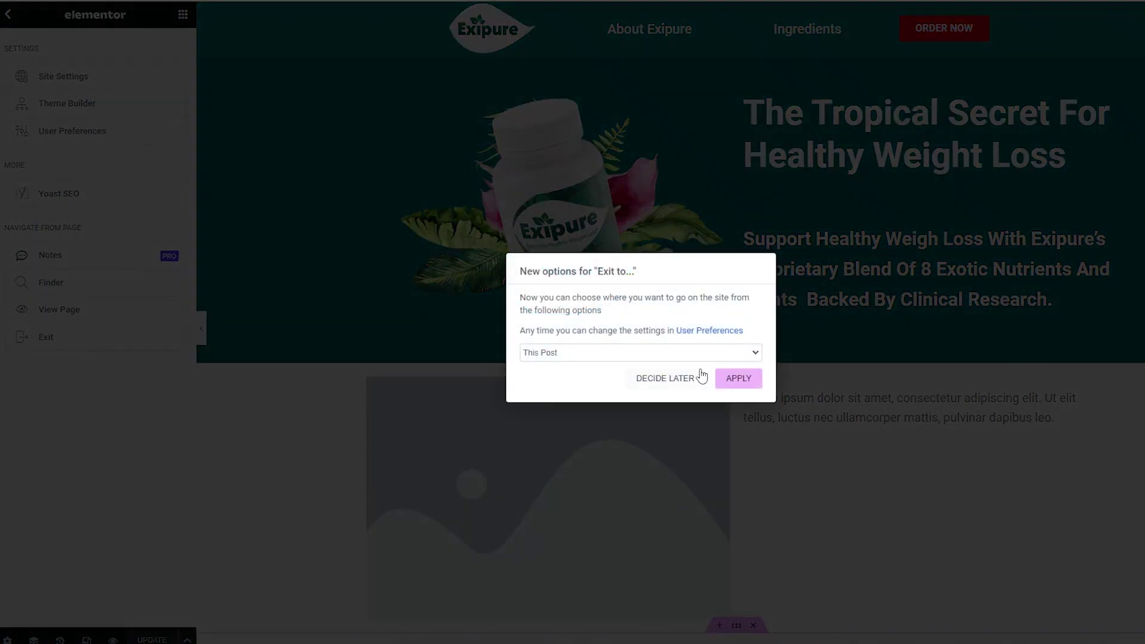
# Postpone the Elementor exit choice with Decide Later and scroll Landing Page #31's edit screen to its revisions
pyautogui.click(701, 377)
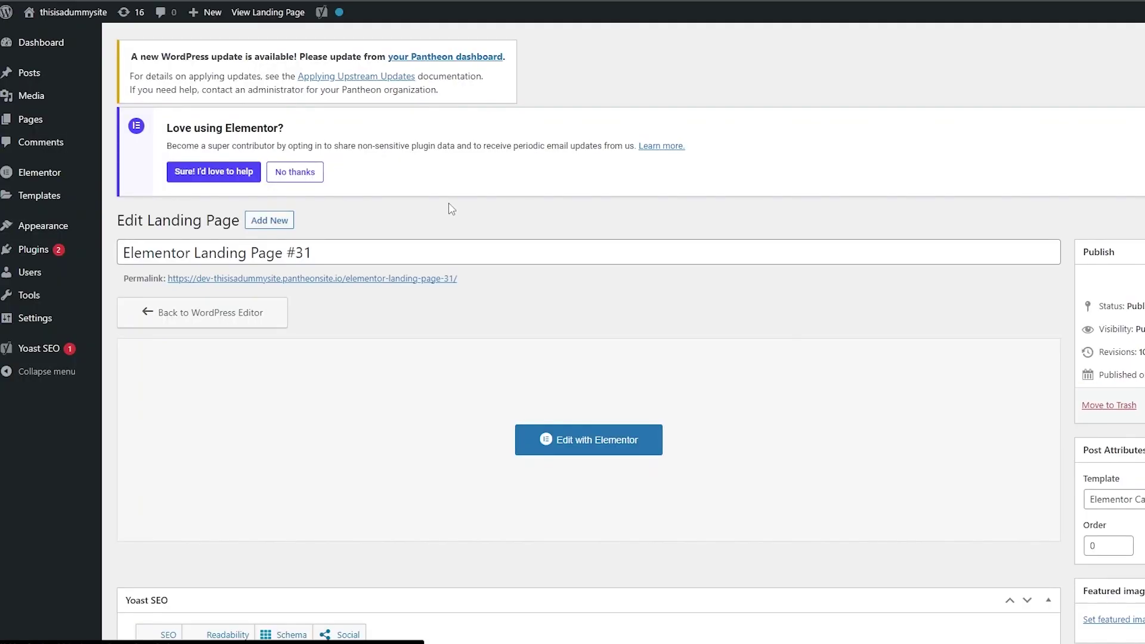
pyautogui.scroll(-5, 427, 392)
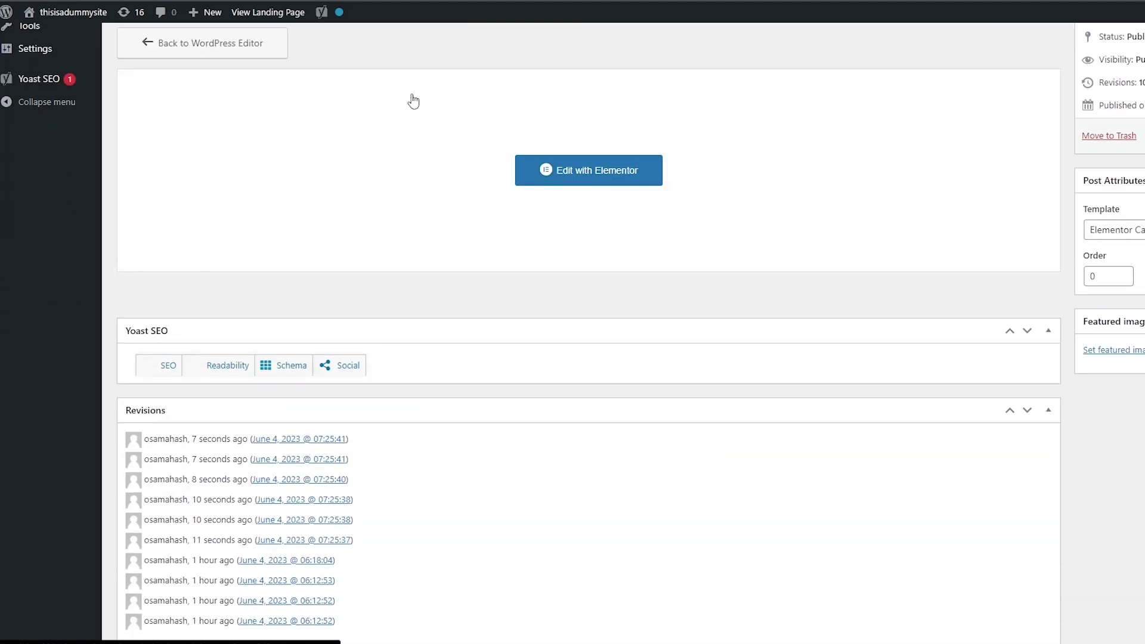
pyautogui.scroll(5, 477, 155)
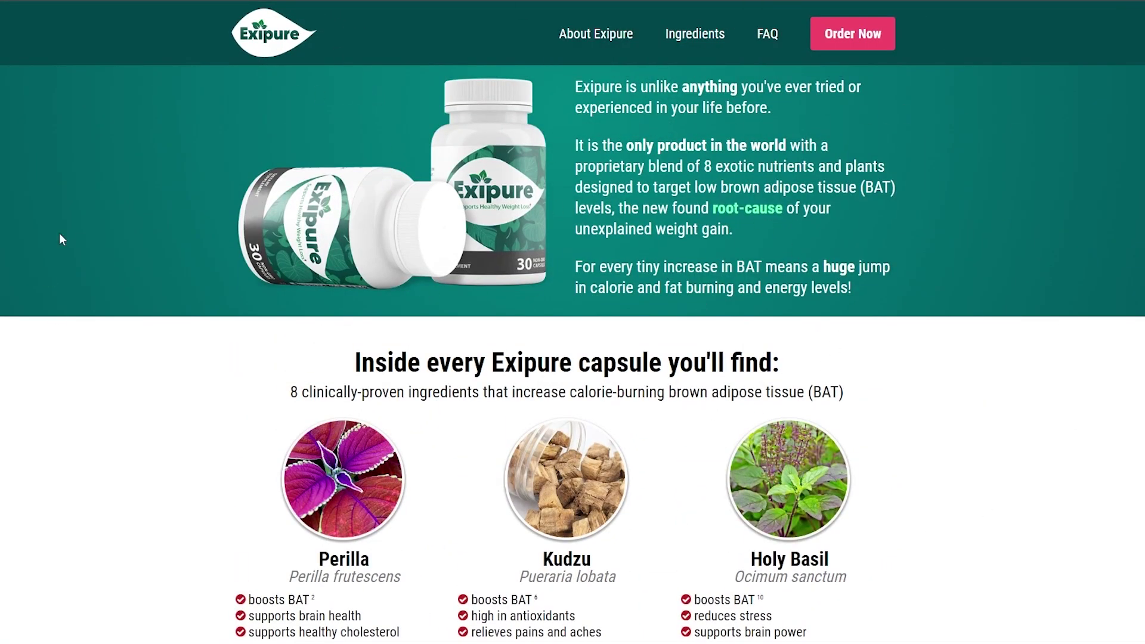
pyautogui.scroll(10, 1022, 364)
pyautogui.scroll(5, 549, 444)
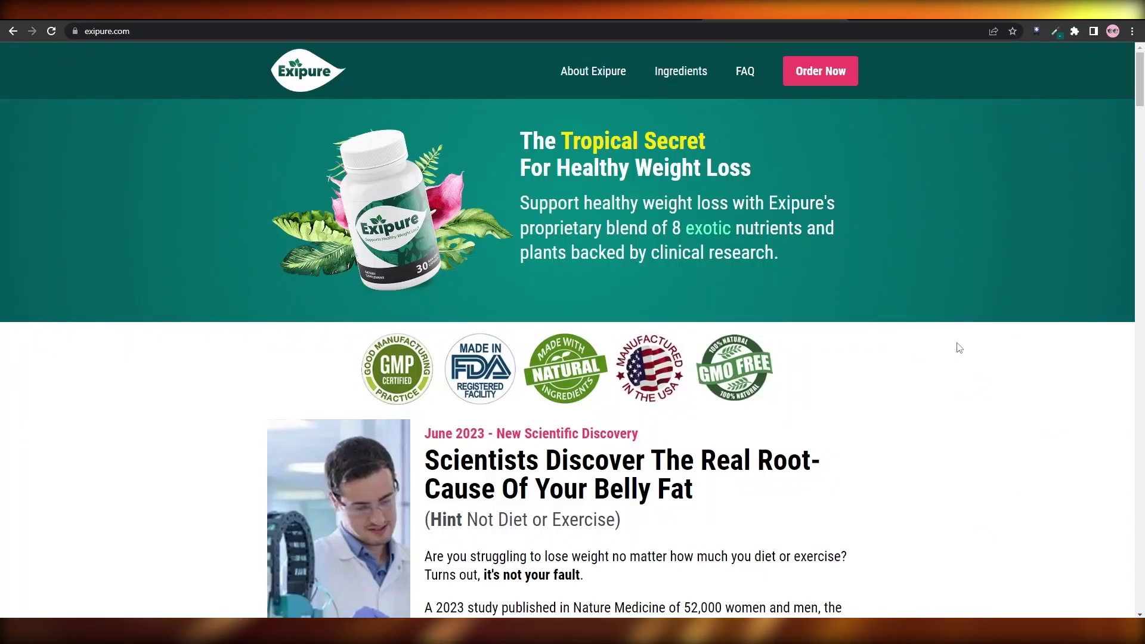
pyautogui.scroll(-3, 956, 345)
pyautogui.scroll(-1, 959, 347)
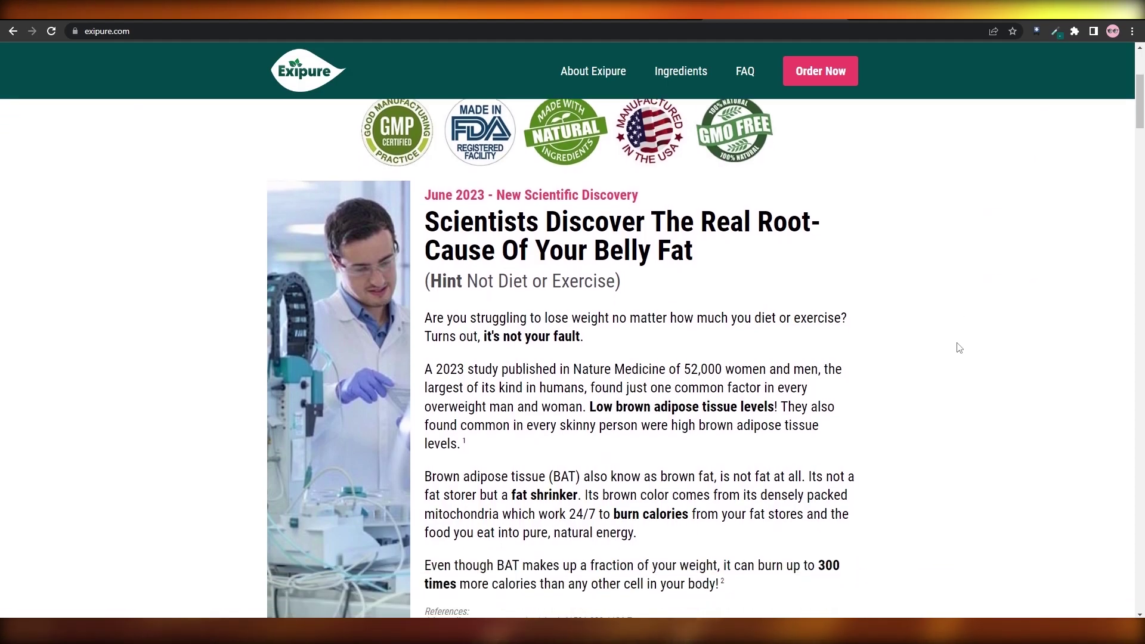
pyautogui.scroll(1, 959, 348)
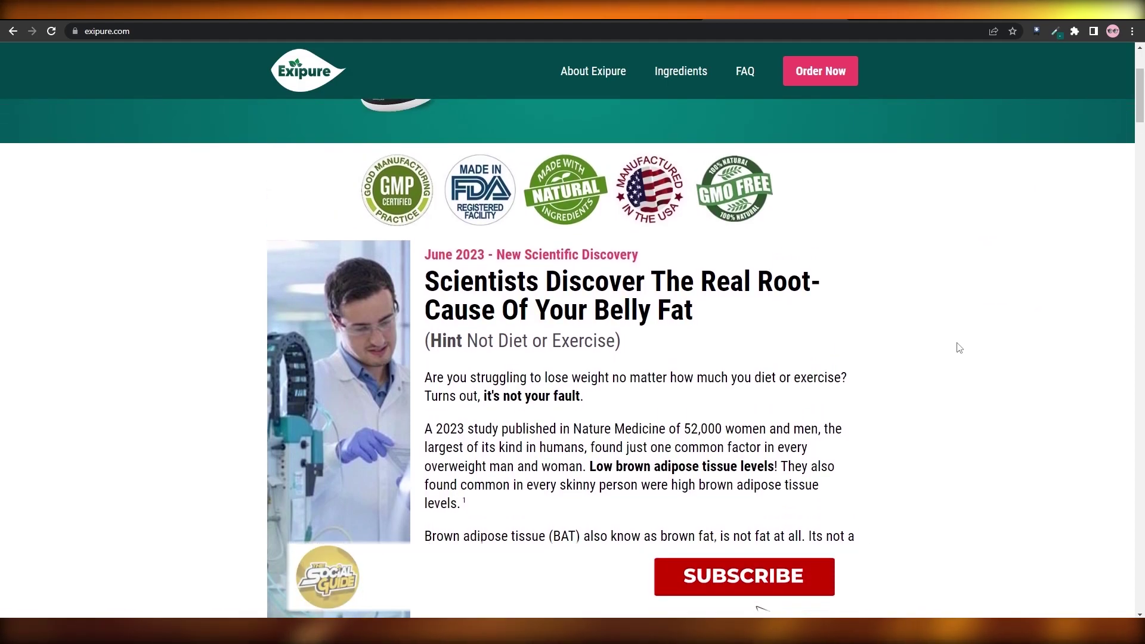